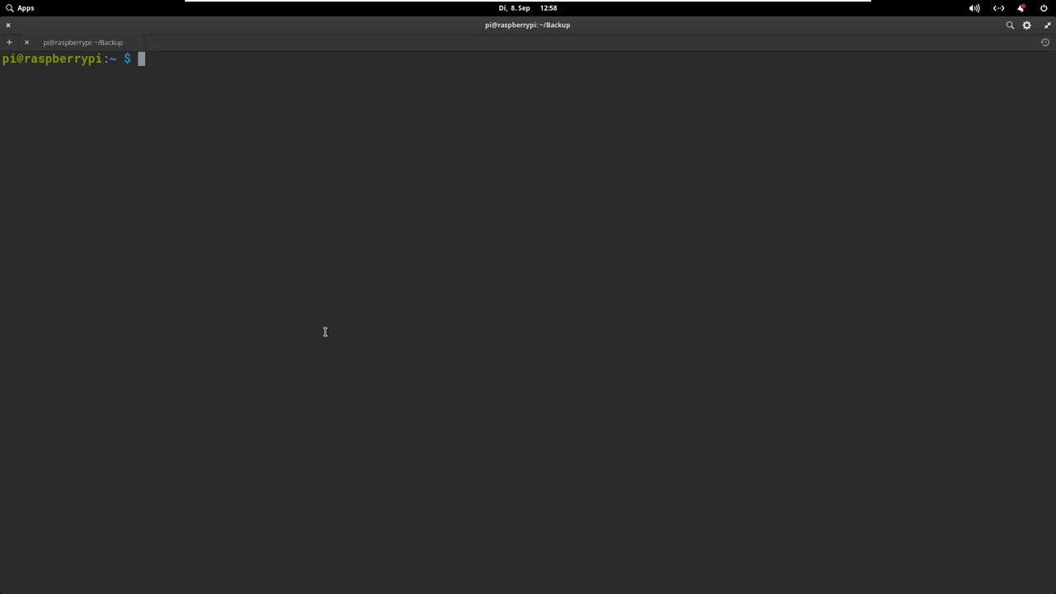
- Erase 'sudo' and the recalled chown command, leaving 'adduser databackup' at the Pi's prompt
type("sudo")
key("BackSpace")
key("BackSpace")
key("BackSpace")
key("BackSpace")
key("BackSpace")
key("Up")
key("Up")
key("Up")
key("Up")
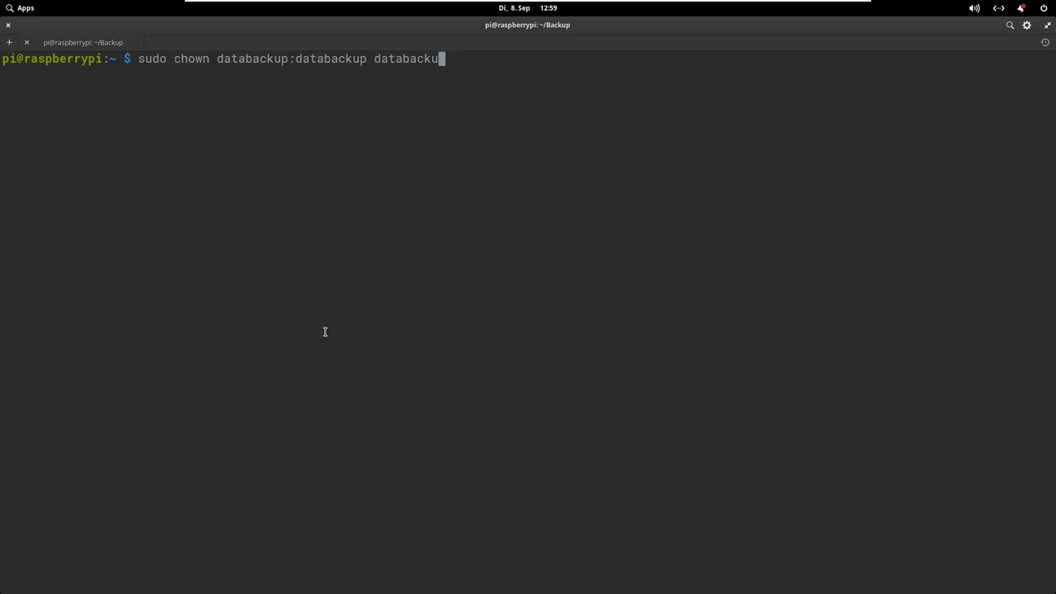
key("BackSpace")
key("BackSpace")
key("BackSpace")
key("BackSpace")
key("BackSpace")
key("BackSpace")
key("BackSpace")
key("BackSpace")
key("BackSpace")
key("BackSpace")
key("BackSpace")
key("BackSpace")
key("BackSpace")
key("BackSpace")
key("BackSpace")
key("BackSpace")
key("BackSpace")
key("BackSpace")
key("BackSpace")
key("BackSpace")
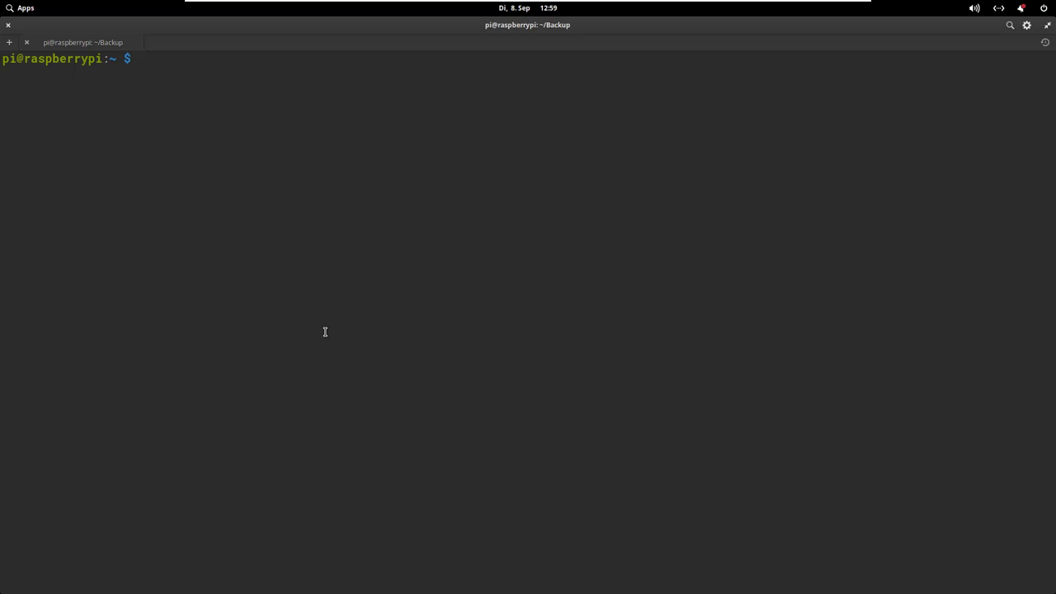
type("adduser databacku")
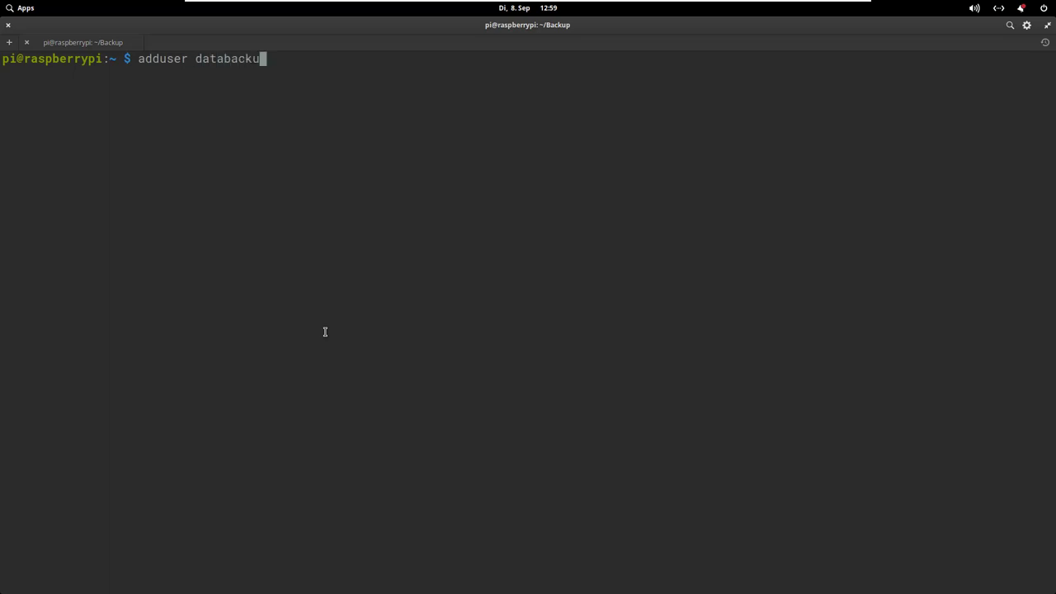
type("p")
- Run 'adduser databackup' without sudo, which is refused as root-only
key("Return")
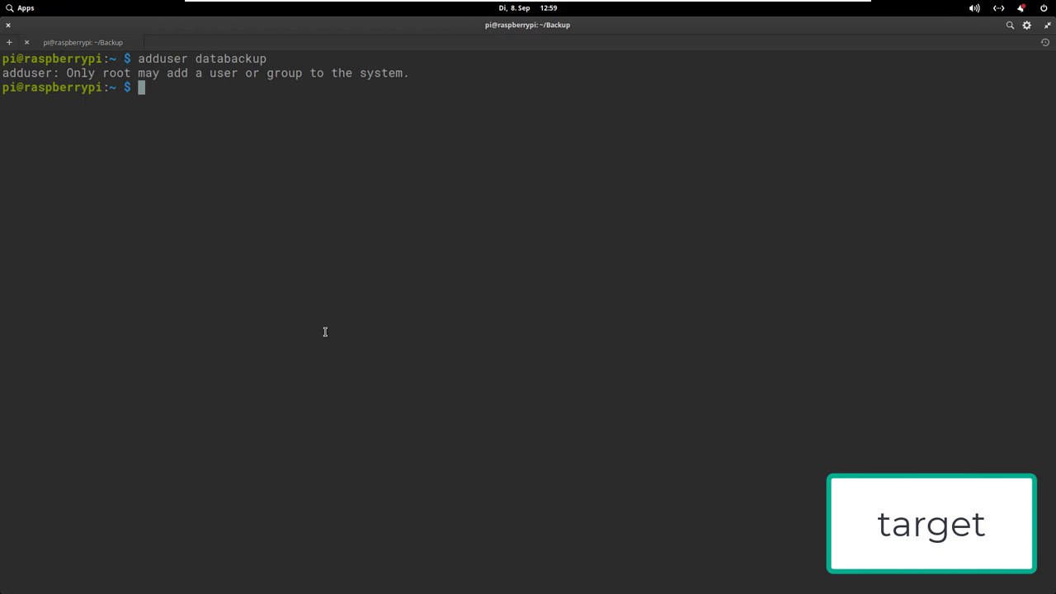
- Create user databackup with 'sudo adduser', setting a password and leaving all user details empty
type("sudo adduser datab")
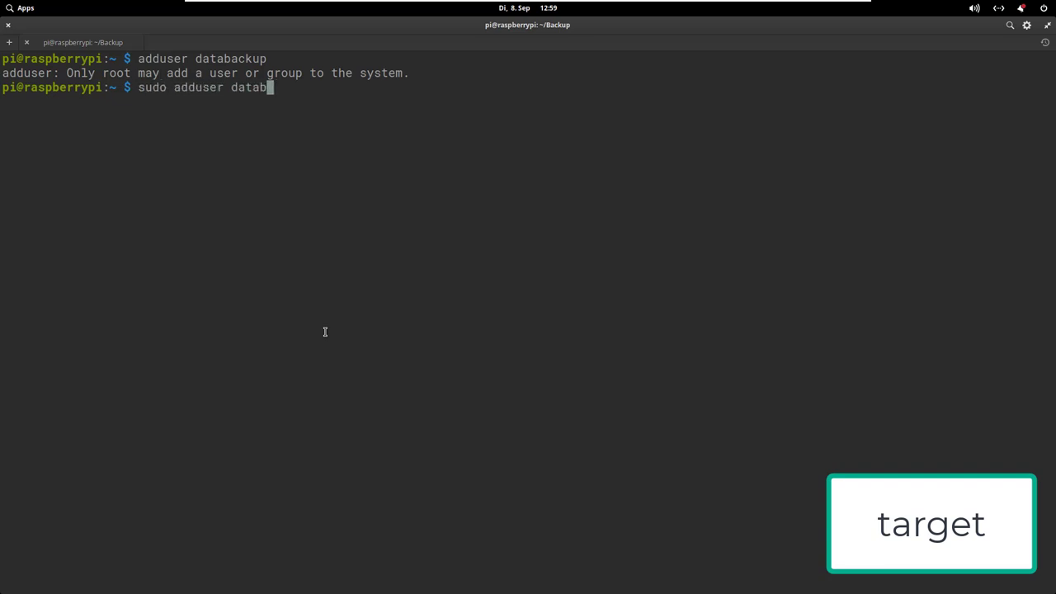
type("ackup")
key("Return")
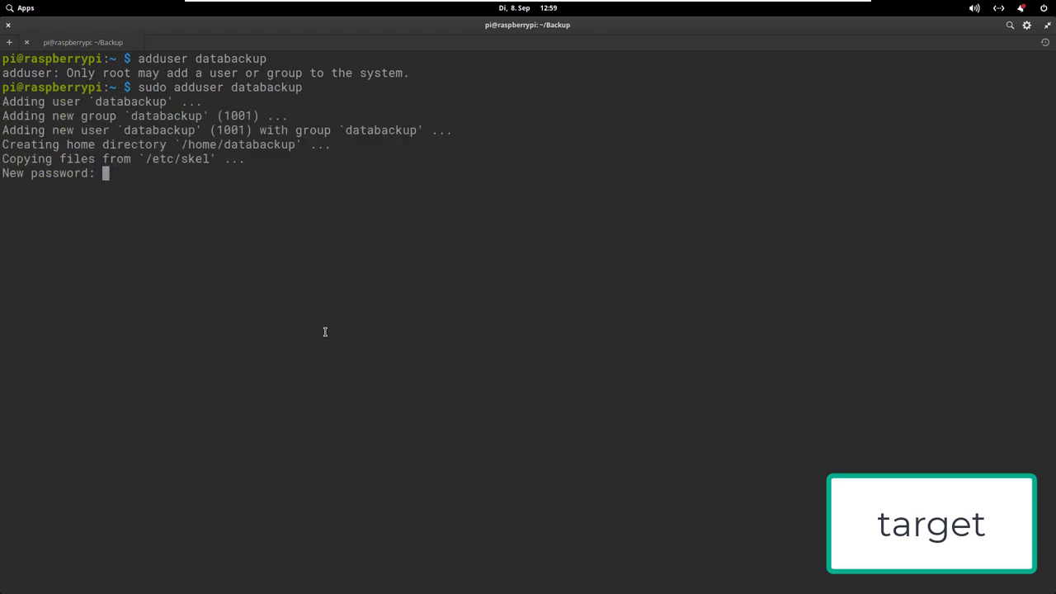
key("Return")
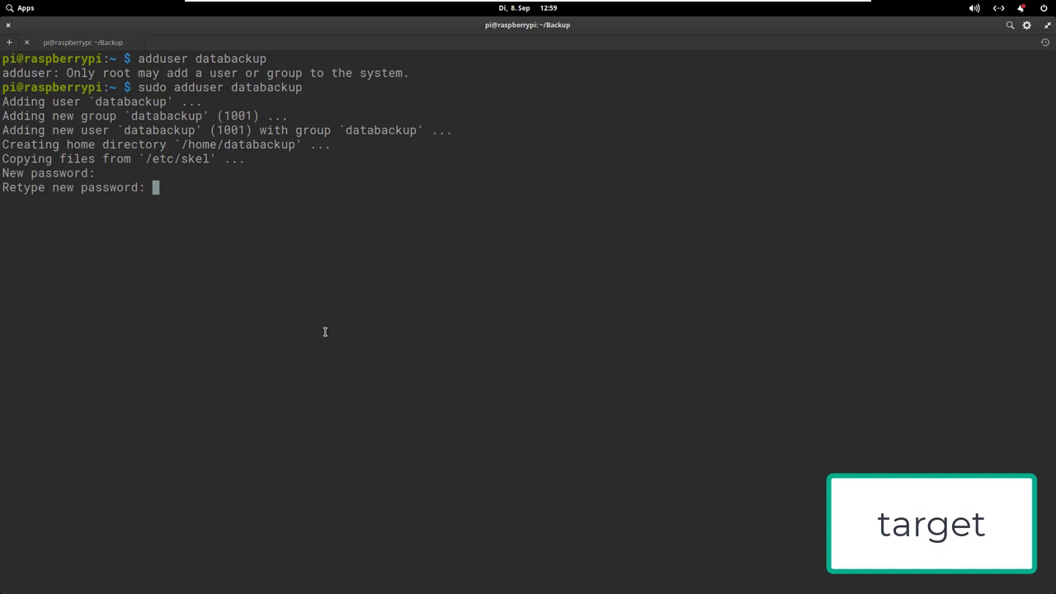
key("Return")
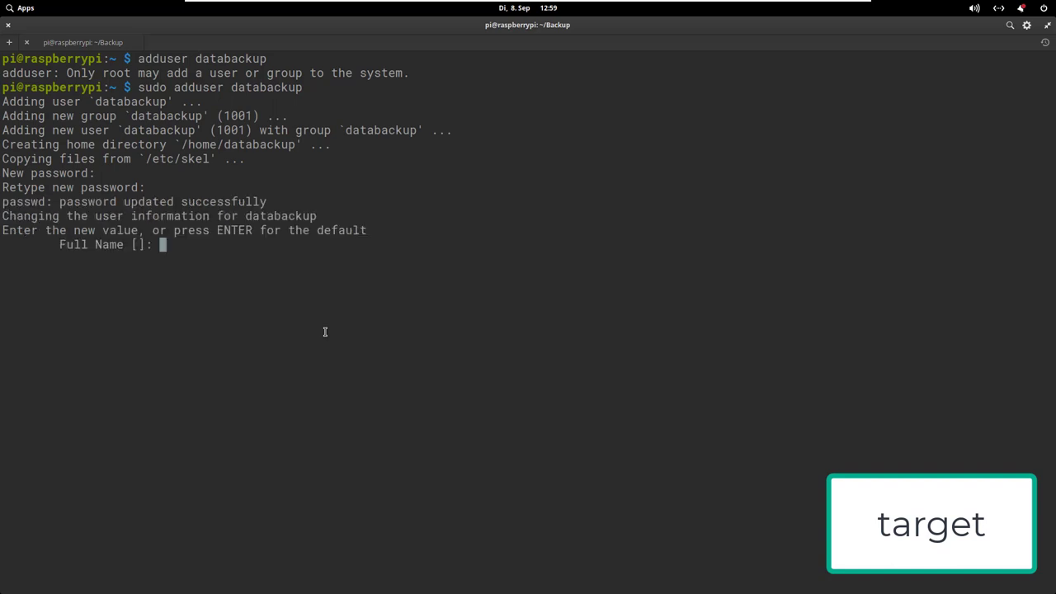
key("Return")
key("Return")
key("Return")
key("Return")
key("Return")
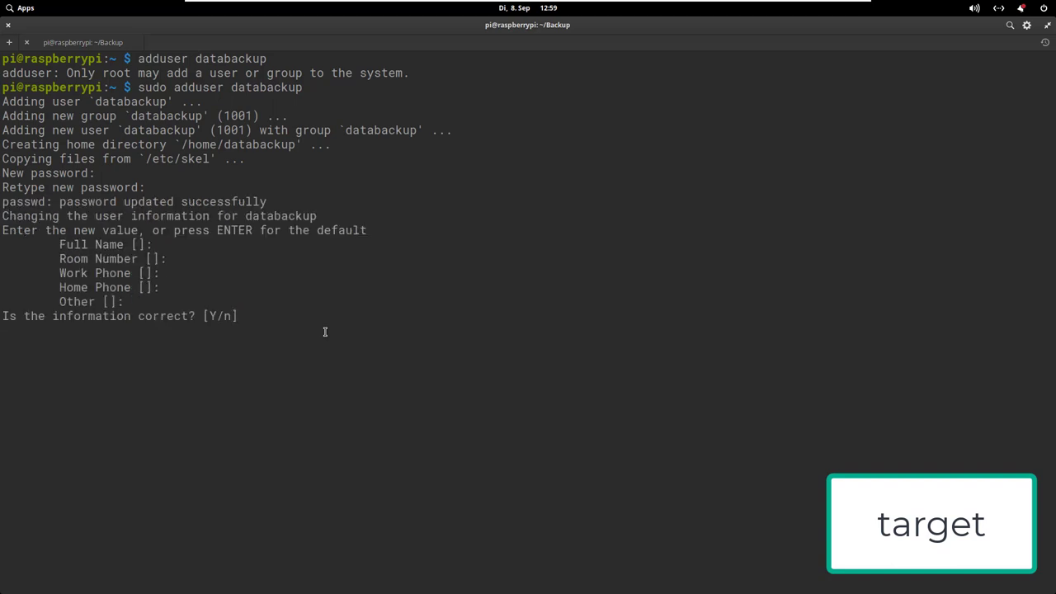
key("Return")
- Change into /home/databackup and list its contents with ls -ltra
type("cd /")
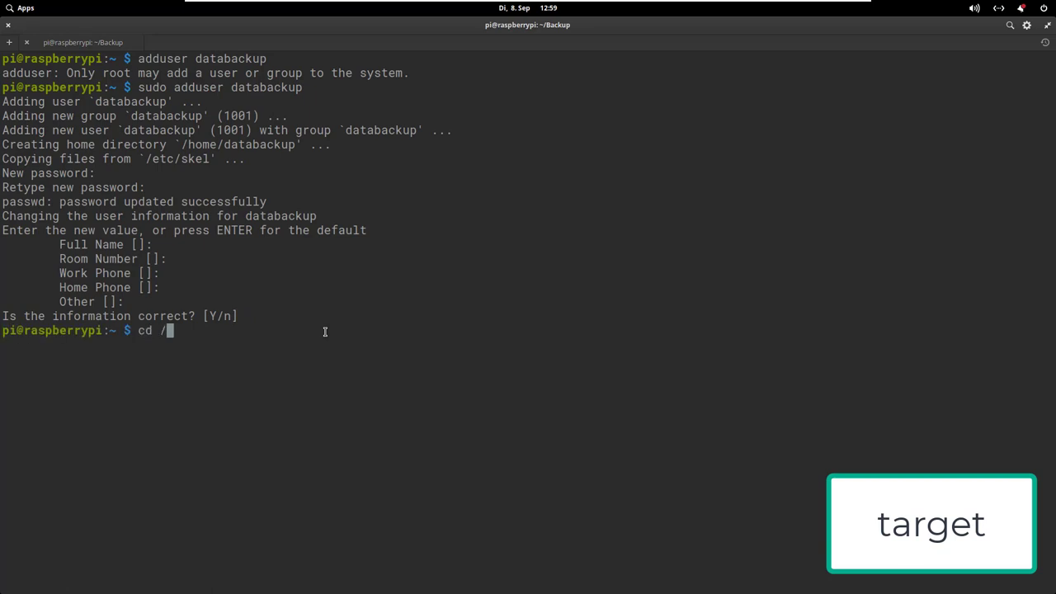
type("home/da")
key("Tab")
key("Return")
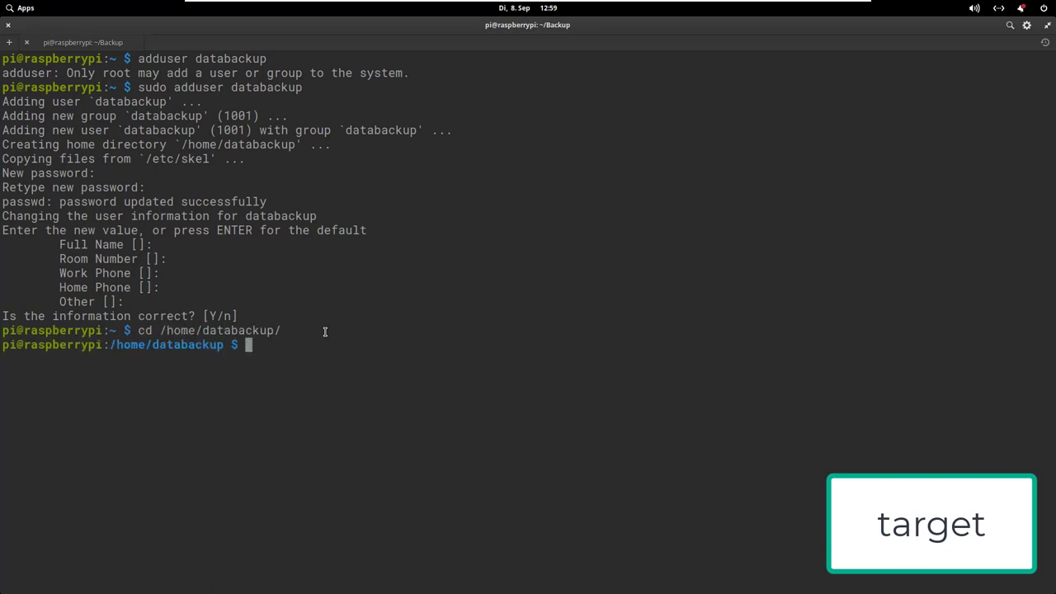
type("ls -ltra")
key("Return")
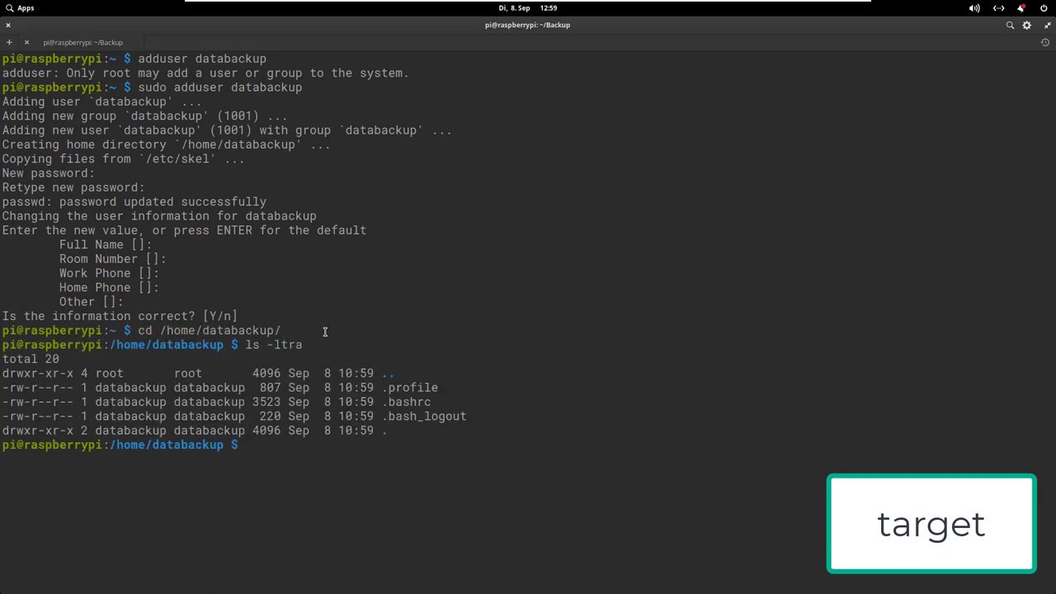
- Switch to the databackup user with 'su - databackup' and check the current directory
type("su - databackup")
key("Return")
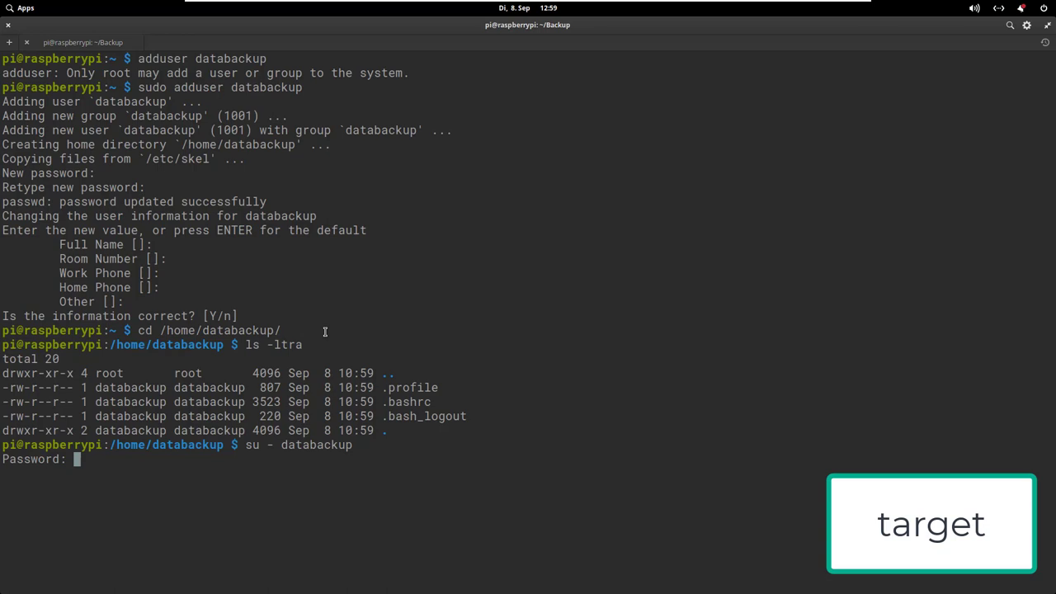
key("Return")
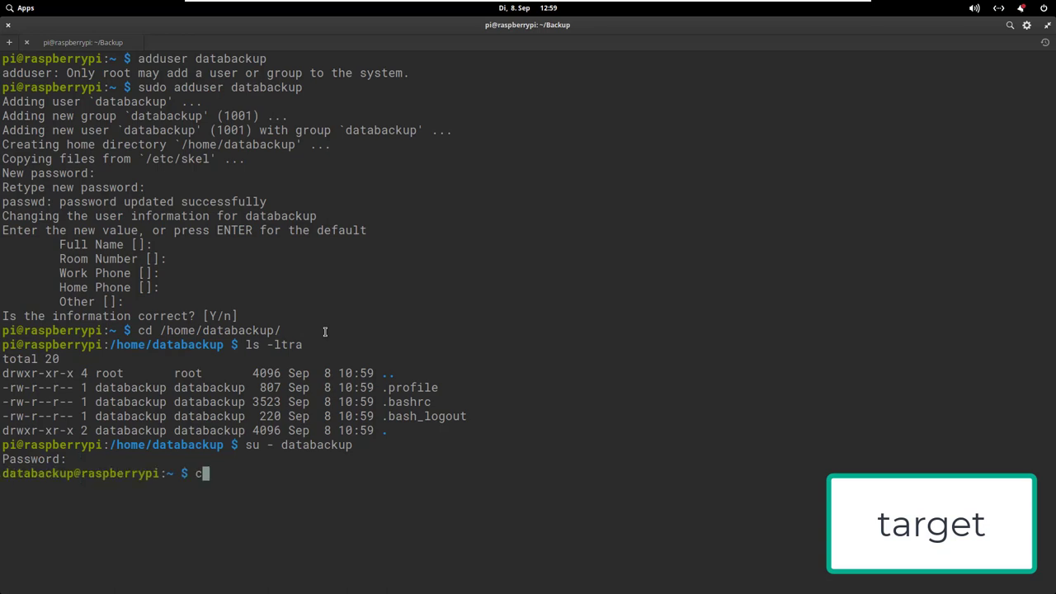
type("pwd")
key("Return")
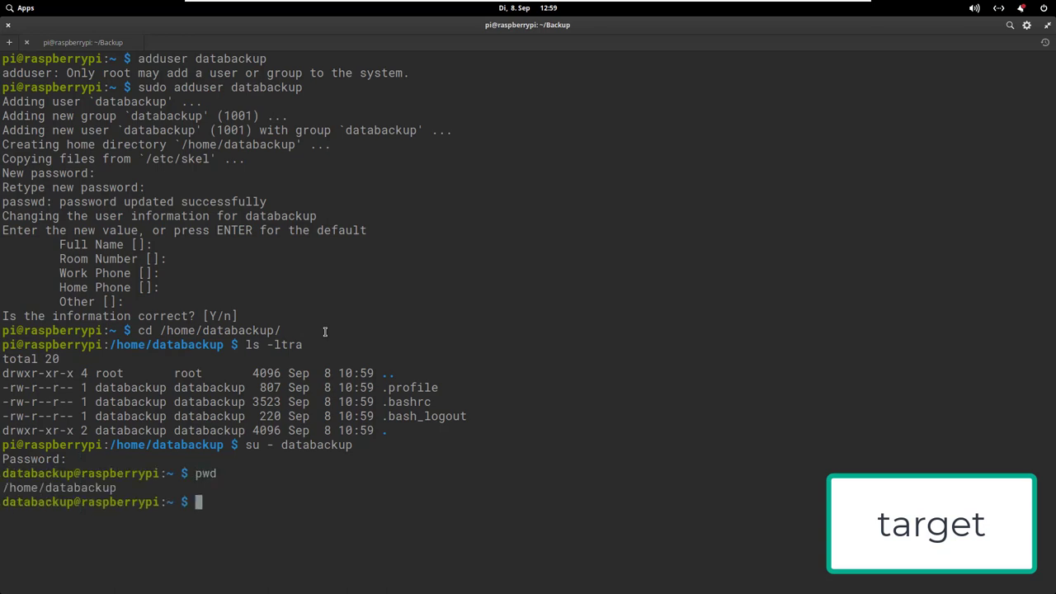
- Create the duplicacy_backup folder, check its path, go back up and list the home directory
type("mkdir duplicacy_backup")
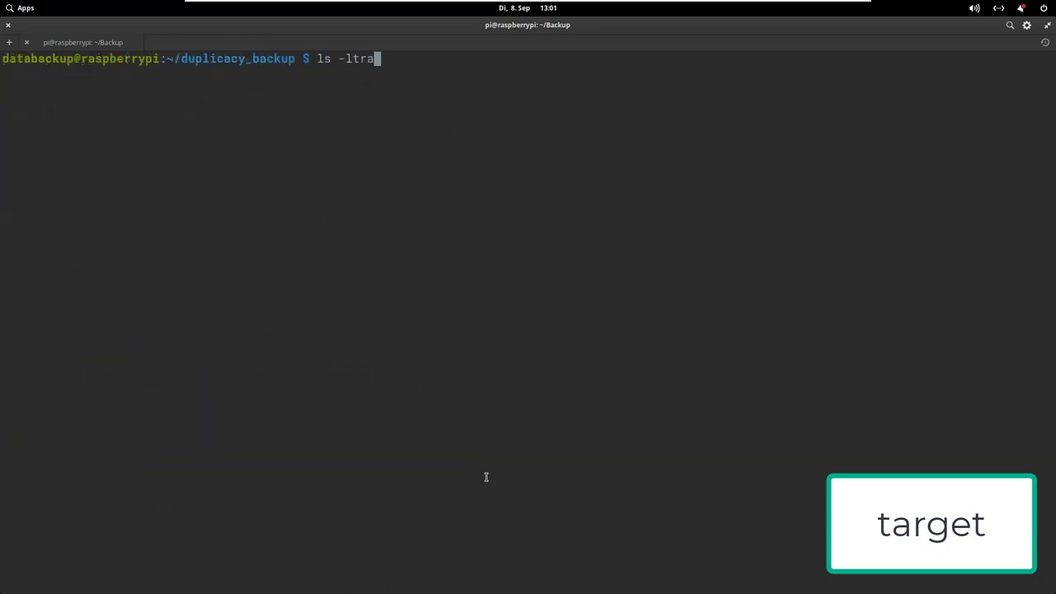
key("Return")
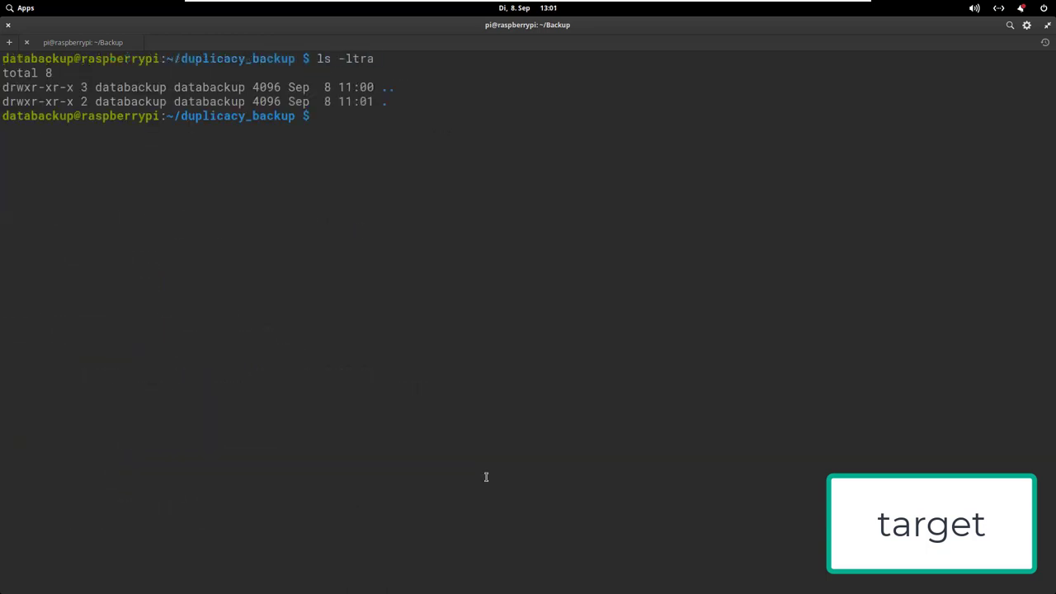
type("pwd")
key("Return")
type("cd ..")
key("Return")
type("ls -ltra")
key("Return")
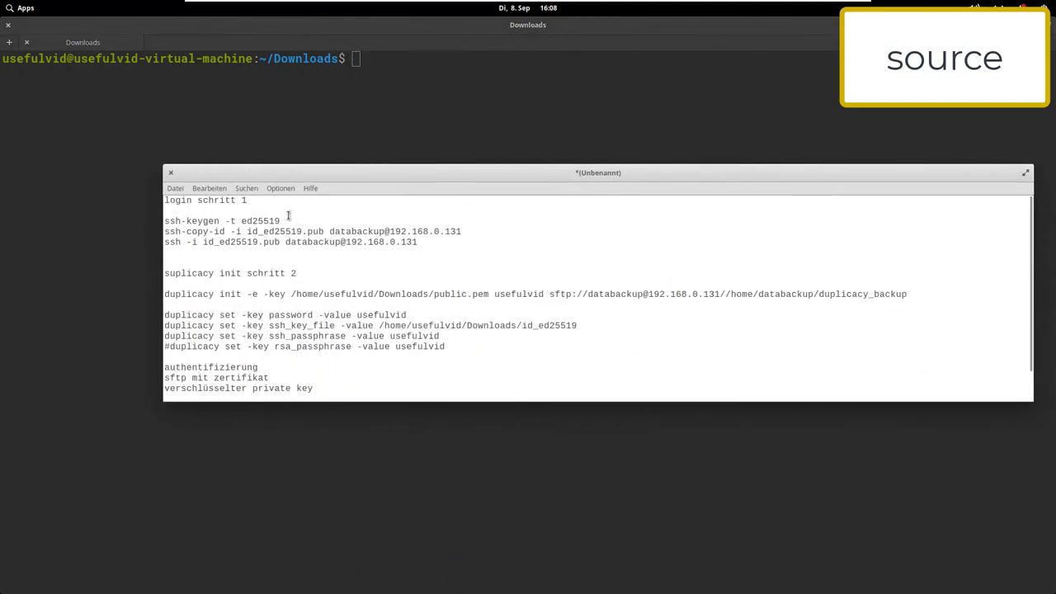
- Copy 'ssh-keygen -t ed25519' from the Leafpad notes and bring up the terminal's paste menu
triple_click(202, 213)
triple_click(201, 221)
left_click(279, 221)
left_click_drag(285, 220, 166, 223)
key("ctrl+c")
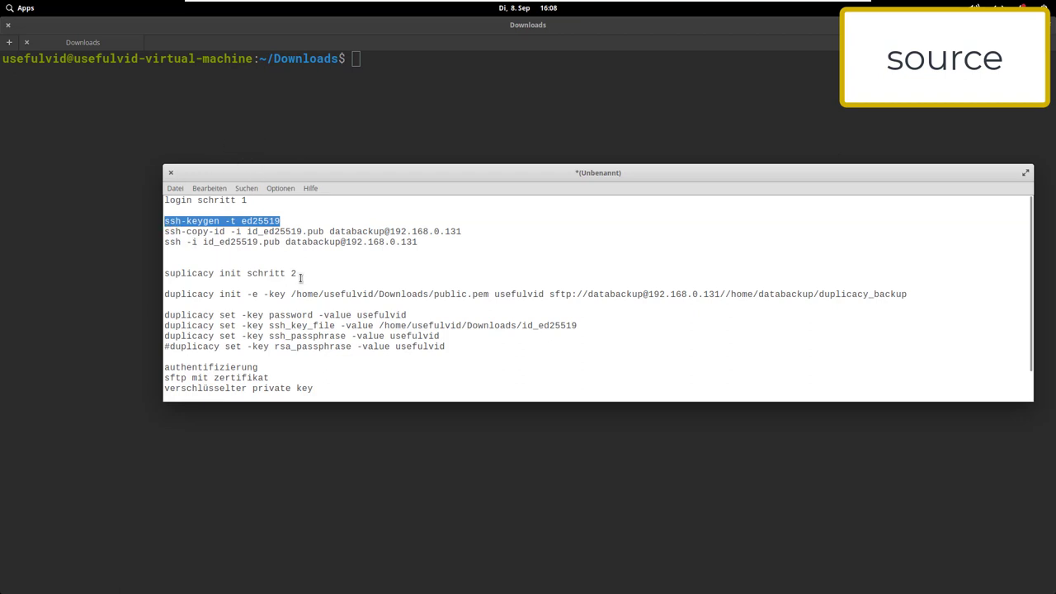
left_click(399, 85)
right_click(392, 76)
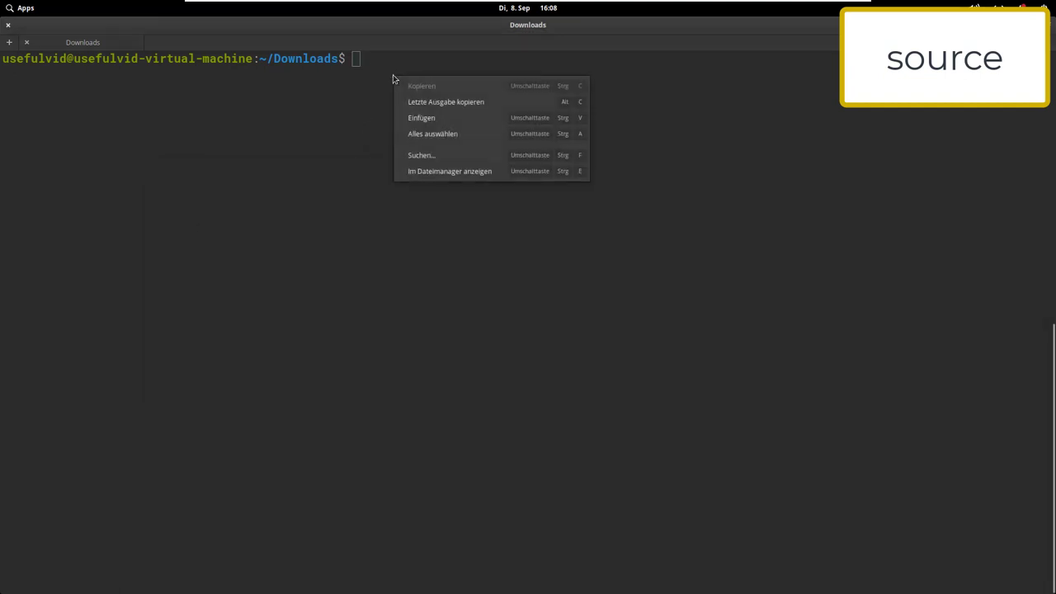
- Generate an ed25519 key pair saved as ~/Downloads/id_ed25519 with a passphrase
left_click(425, 118)
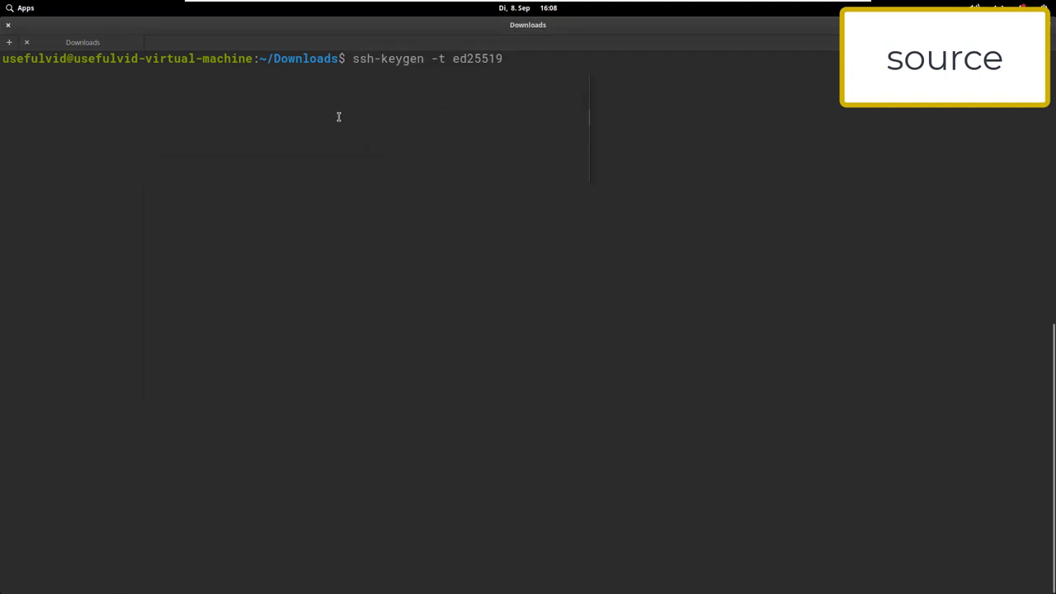
key("Return")
left_click_drag(266, 87, 381, 88)
key("ctrl+c")
right_click(515, 89)
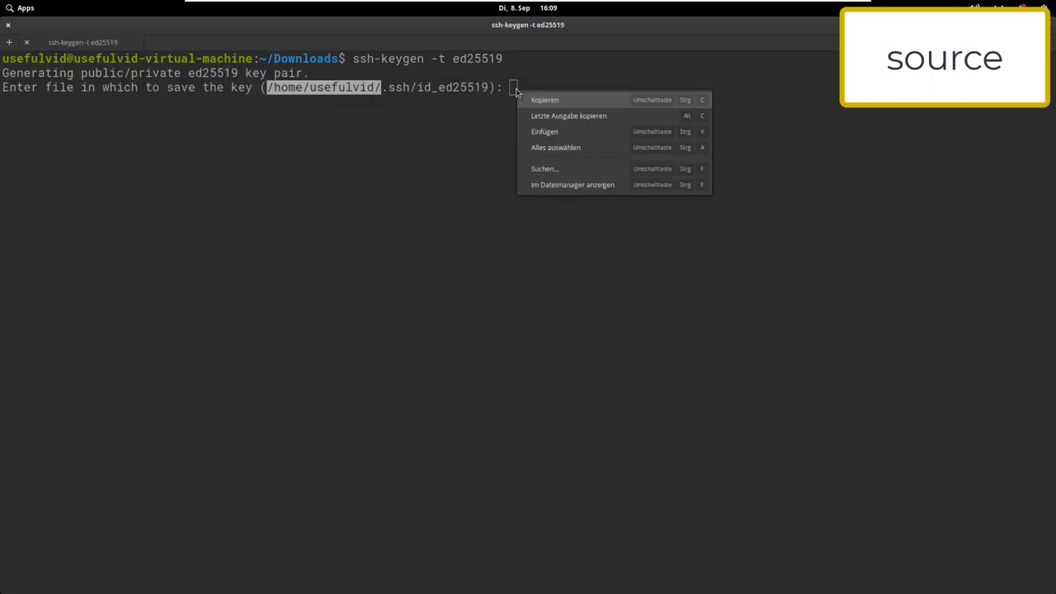
left_click(554, 132)
type("Downloads")
type("/id_ed25519")
key("Return")
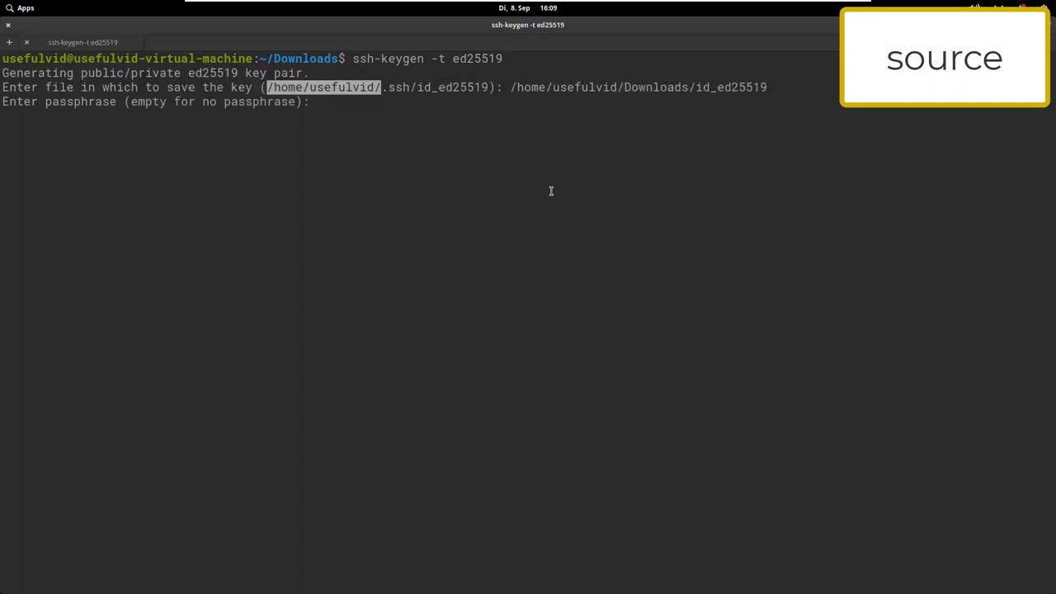
key("Return")
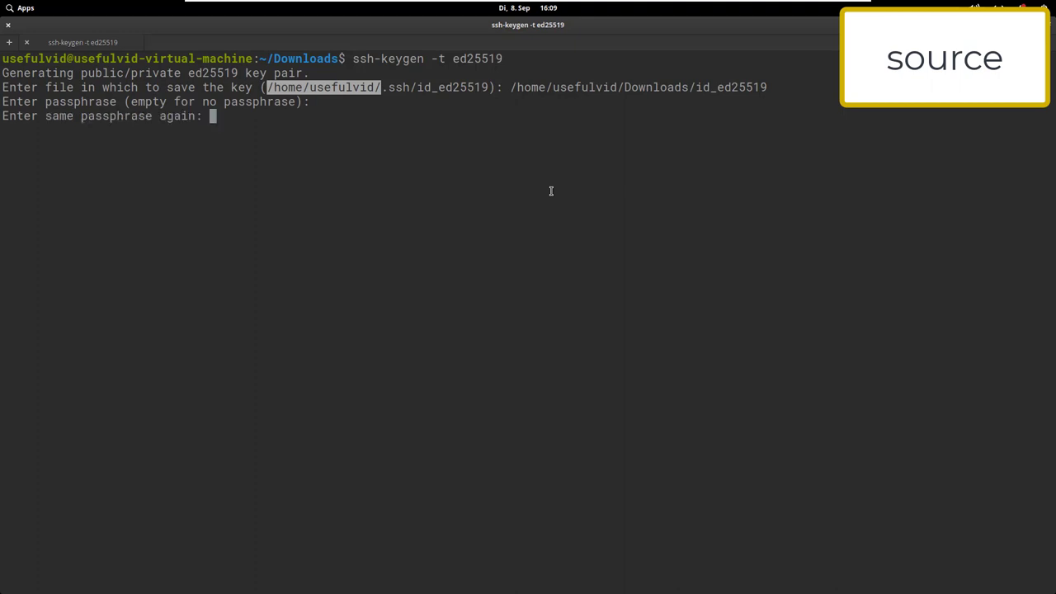
key("Return")
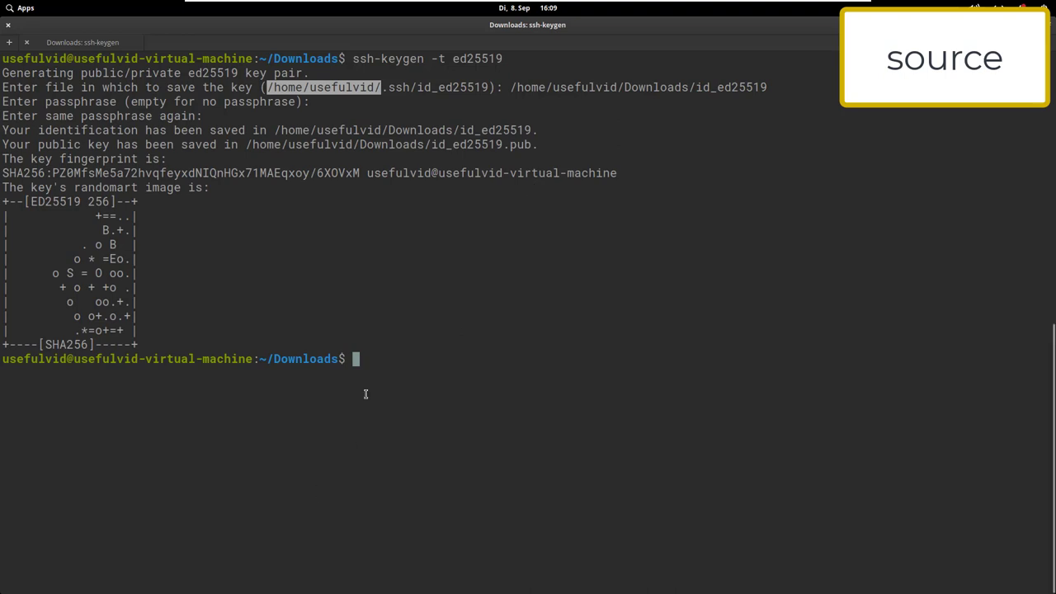
- List Downloads with ls -ltra and pick out the id_ed25519 and id_ed25519.pub files
type("ls -ltra")
key("Return")
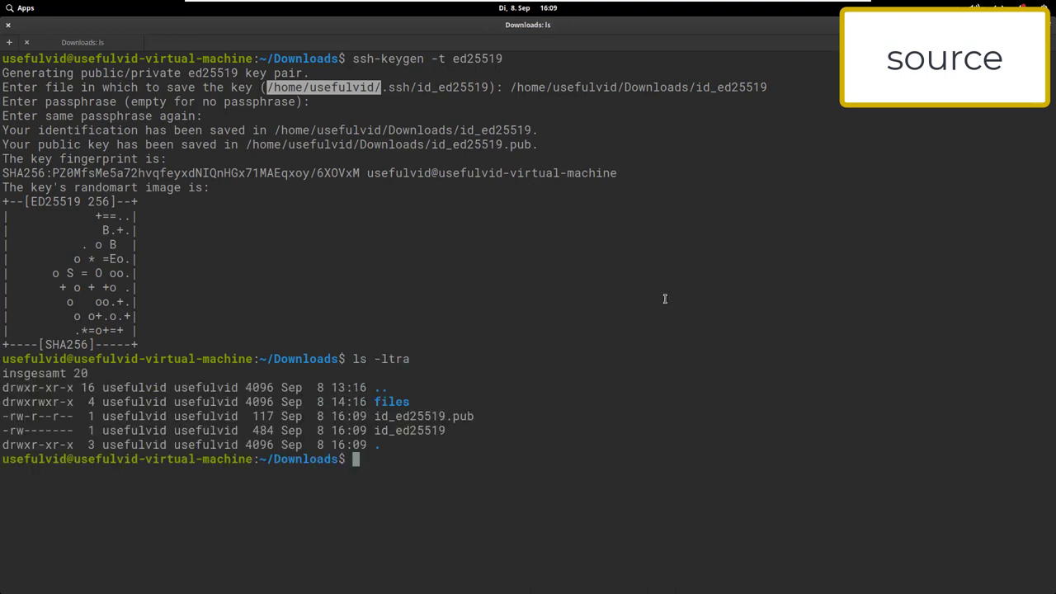
double_click(424, 431)
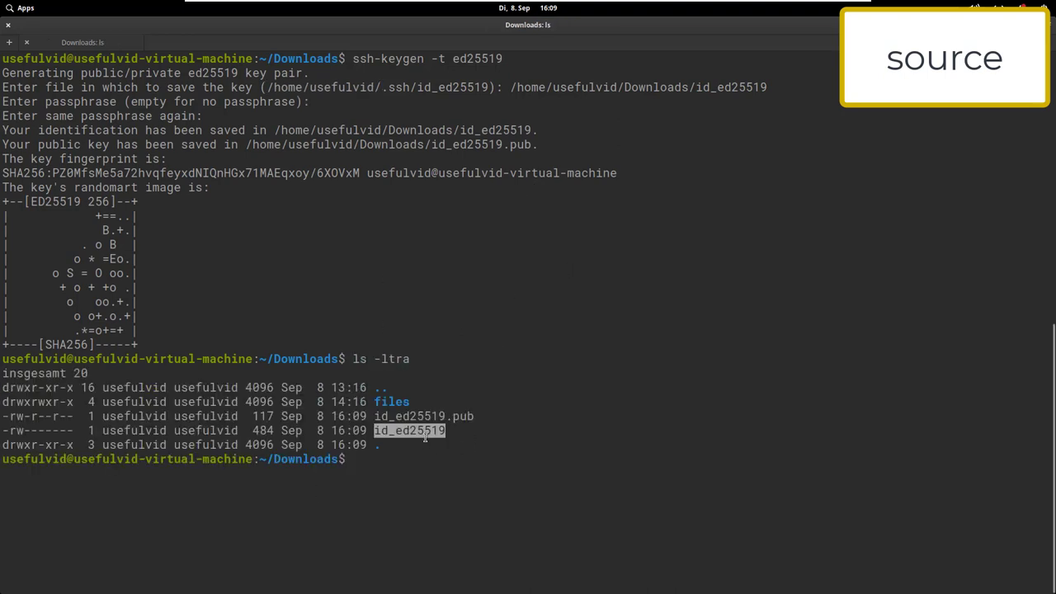
double_click(450, 418)
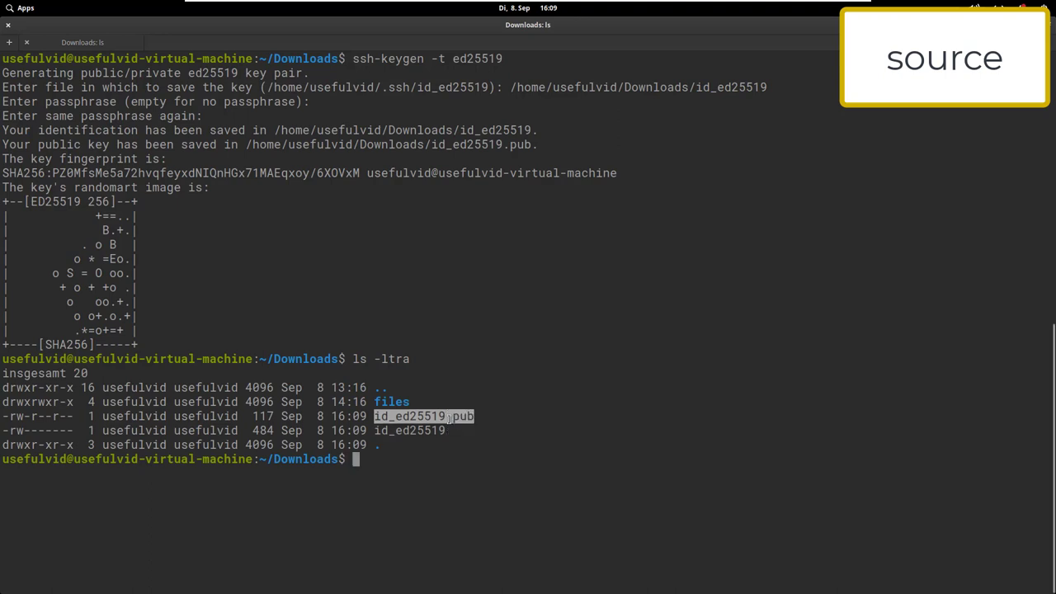
left_click(474, 454)
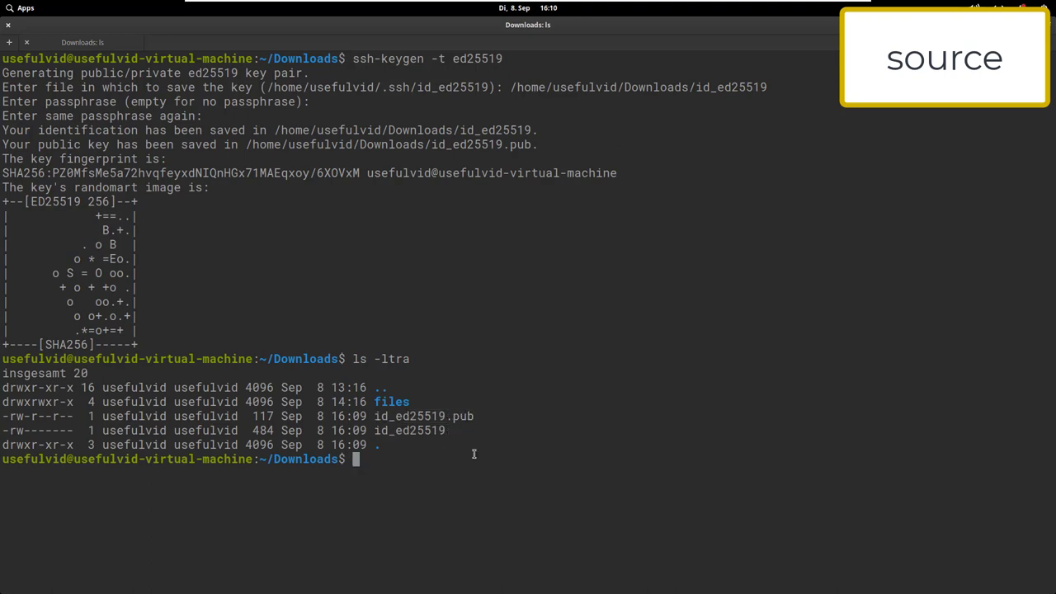
key("alt+Tab")
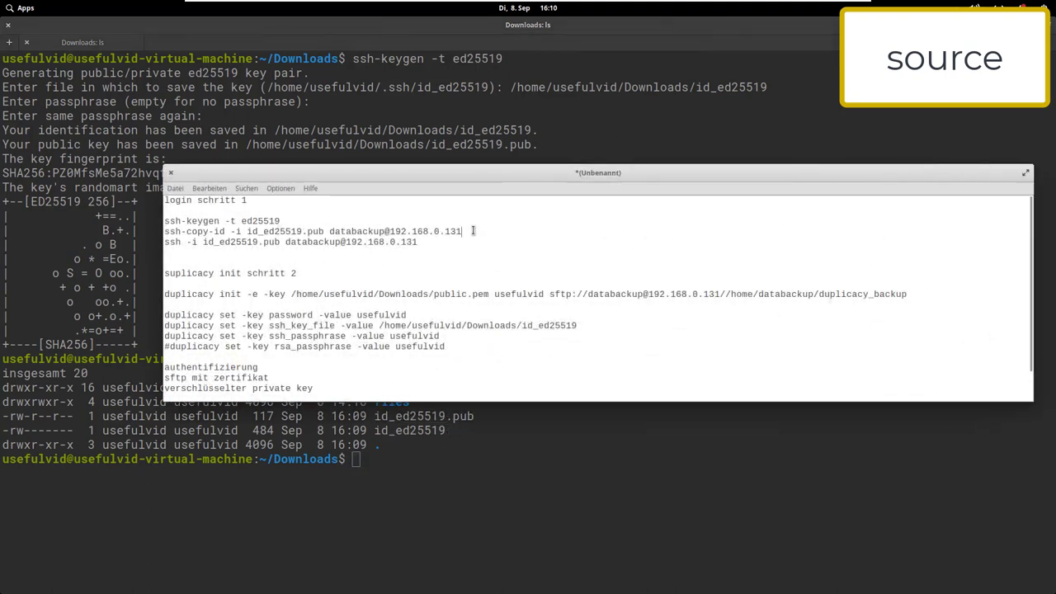
left_click_drag(464, 231, 161, 235)
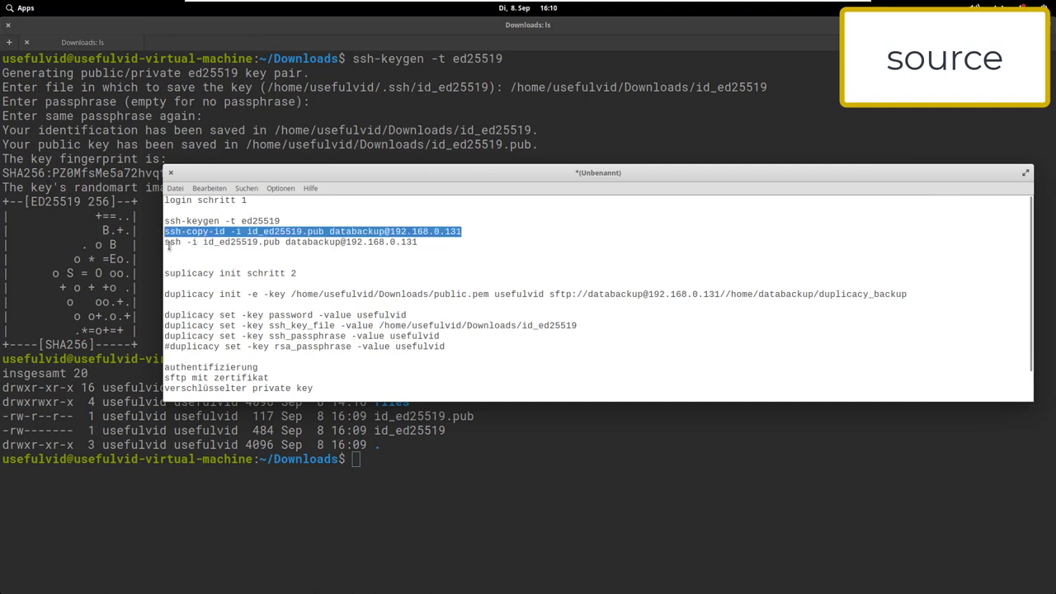
key("alt+Tab")
right_click(454, 461)
left_click(498, 501)
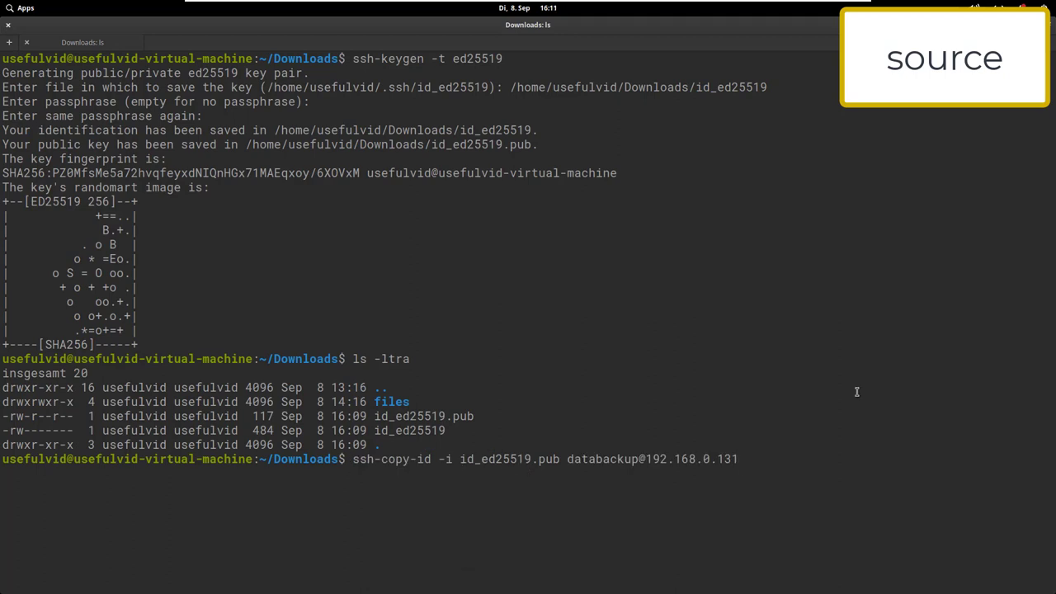
key("Return")
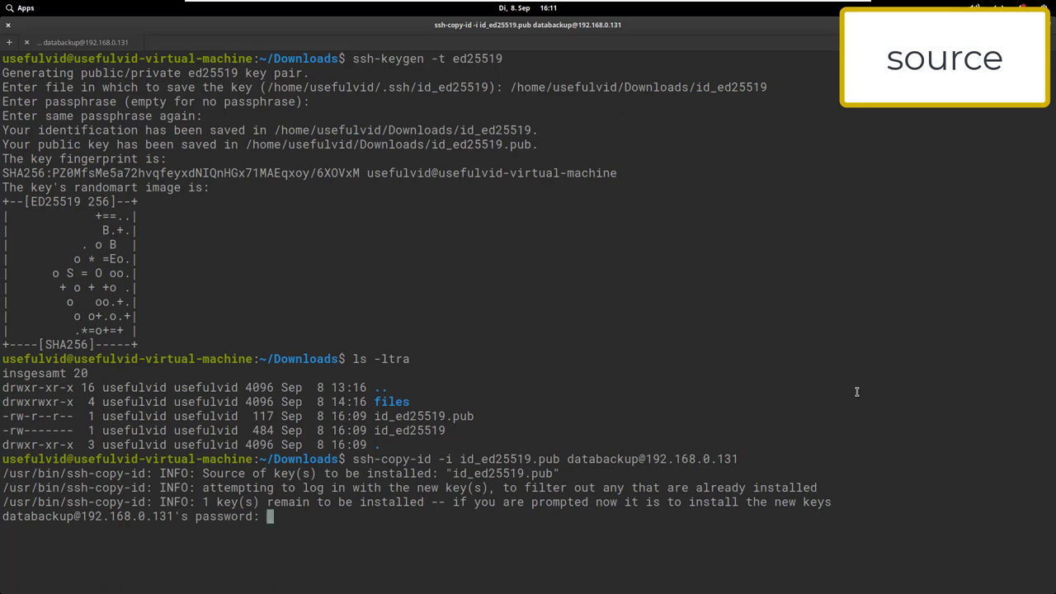
key("Return")
type("ssh -i id_ed25519.pub databackup@192.168.0.131")
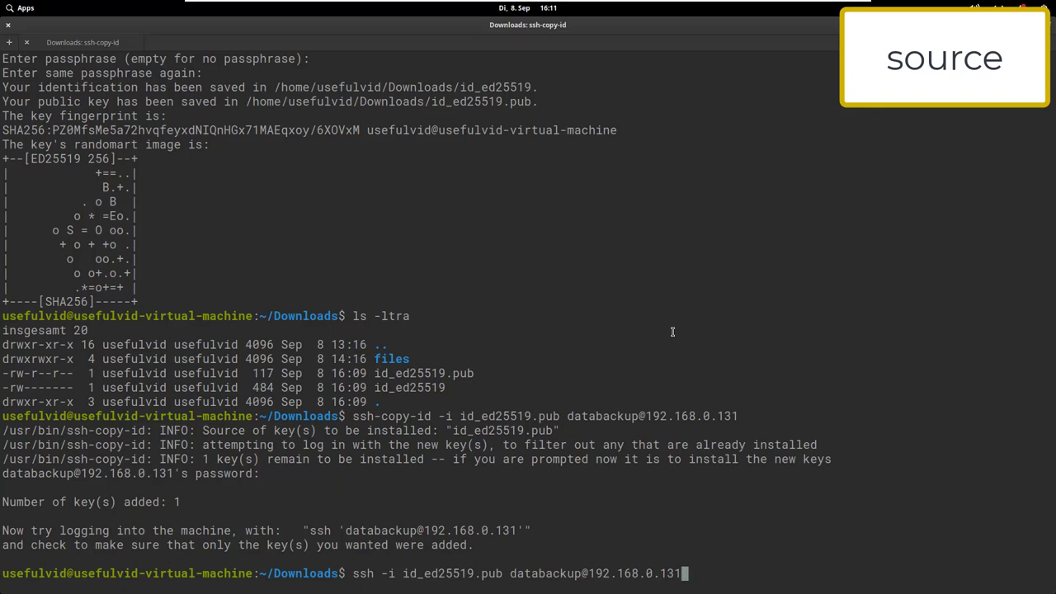
key("Left")
key("Left")
key("Left")
key("Left")
key("Left")
key("Left")
key("Left")
key("Left")
key("Left")
key("Left")
key("Left")
key("Left")
key("Left")
key("Left")
key("Left")
key("Left")
key("Left")
key("Left")
key("Left")
key("Left")
key("Right")
key("BackSpace")
key("BackSpace")
key("BackSpace")
key("BackSpace")
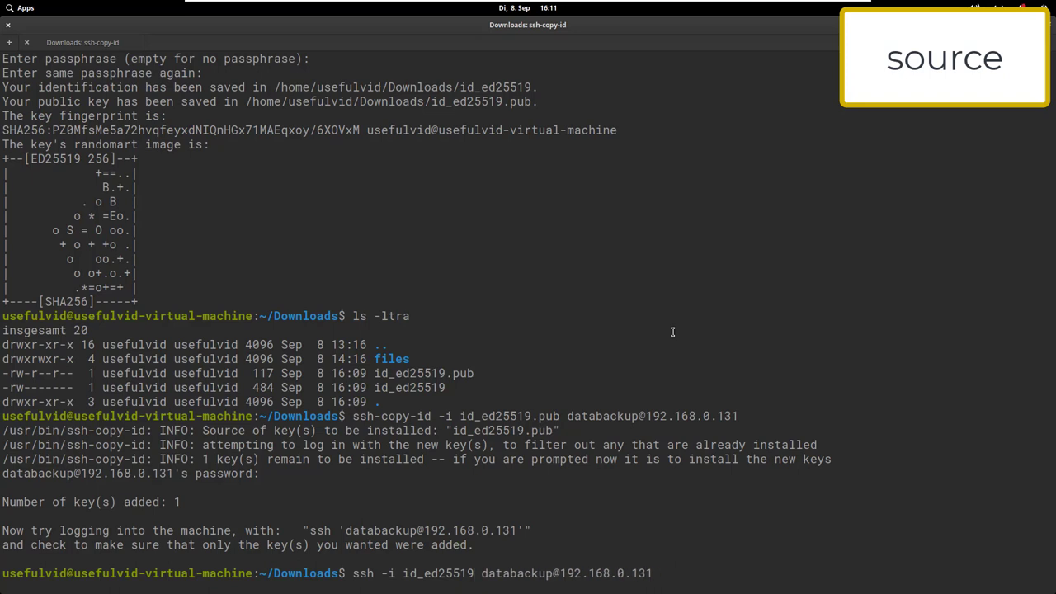
key("Return")
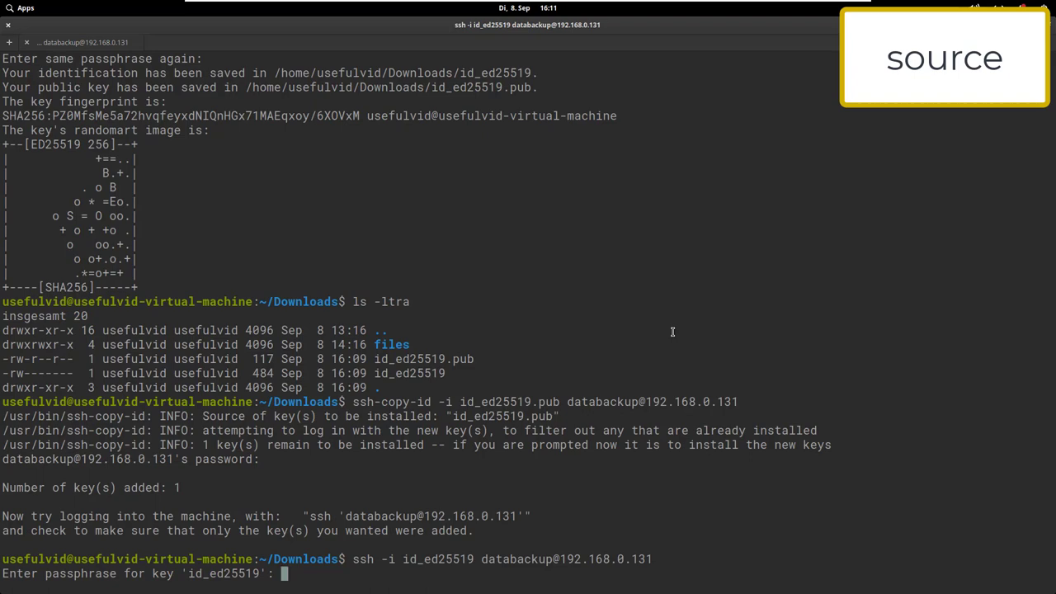
- Log in with the key passphrase, then exit the Pi session
key("Return")
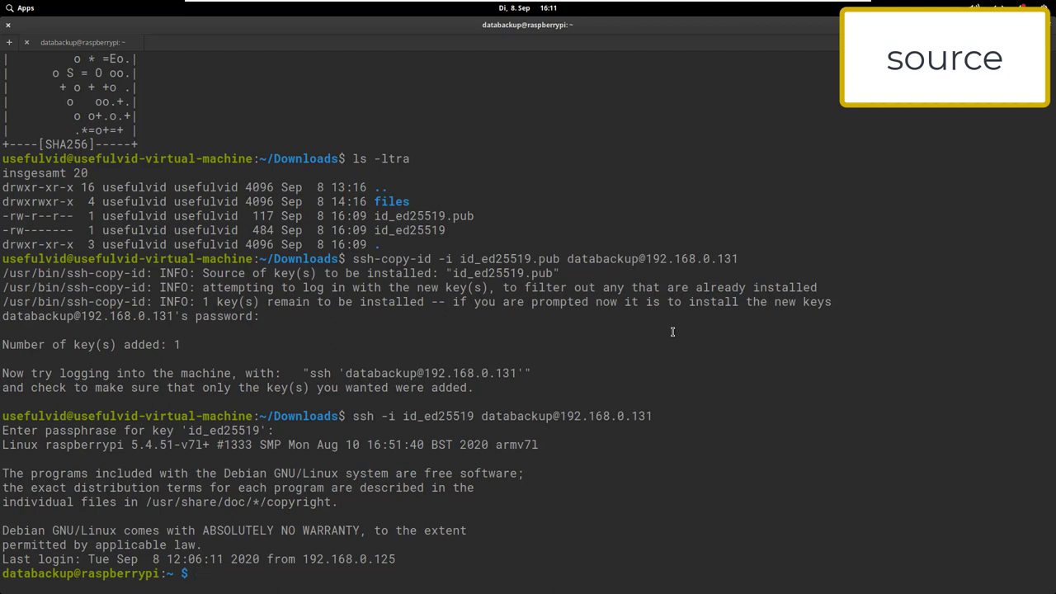
type("exit")
key("Return")
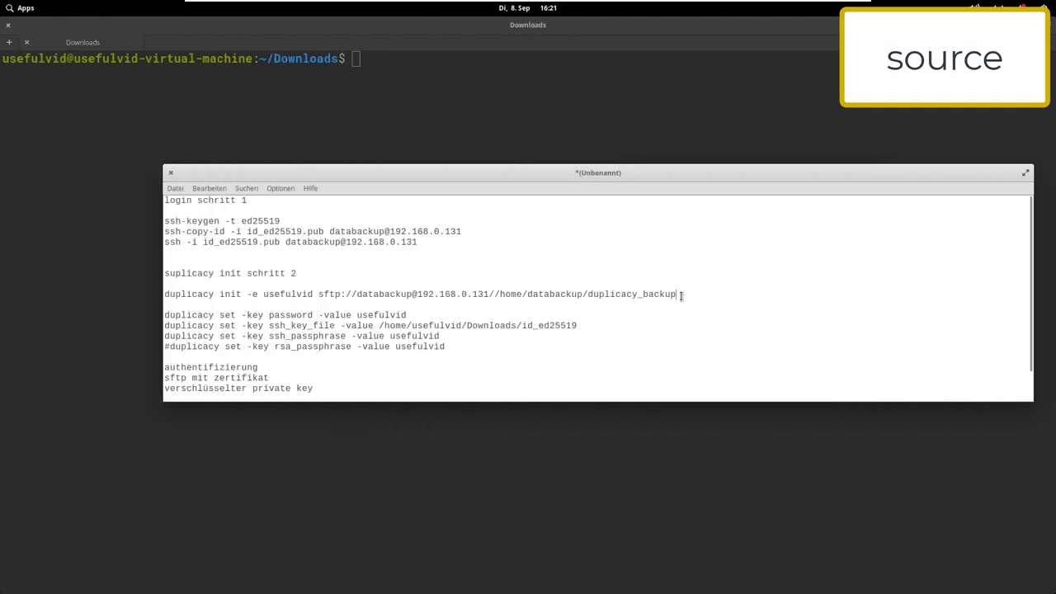
- List the Downloads folder and change into its files subfolder
left_click(447, 106)
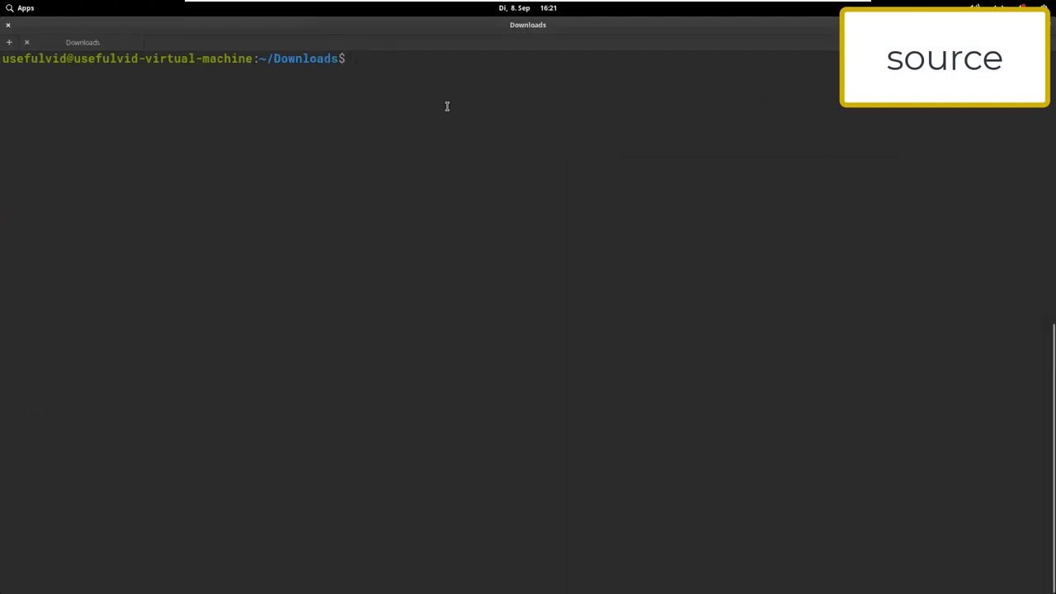
type("ls -ltra")
key("Return")
type("cd f")
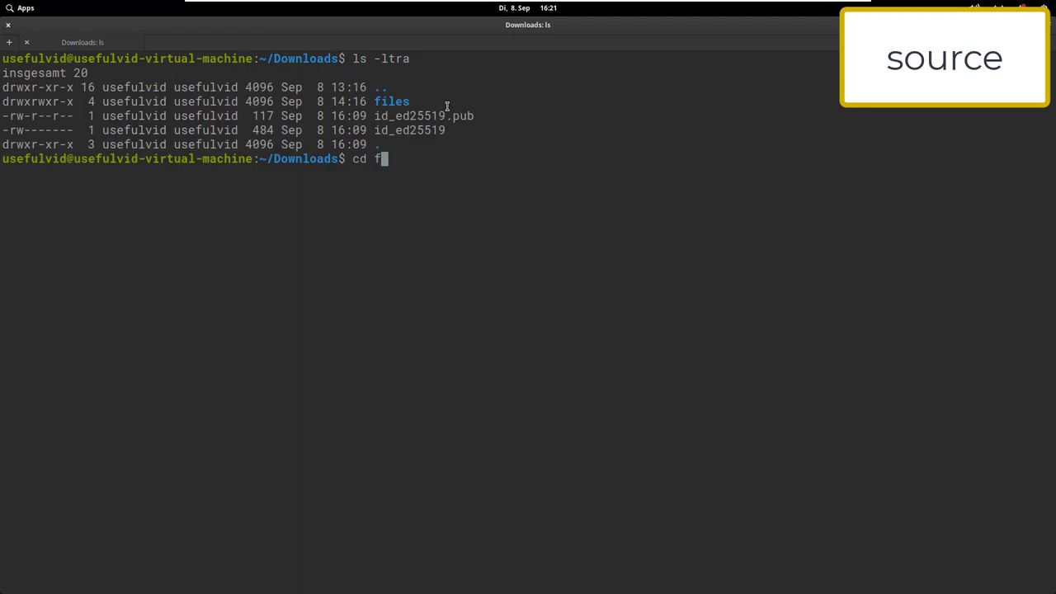
type("iles")
key("Tab")
key("Return")
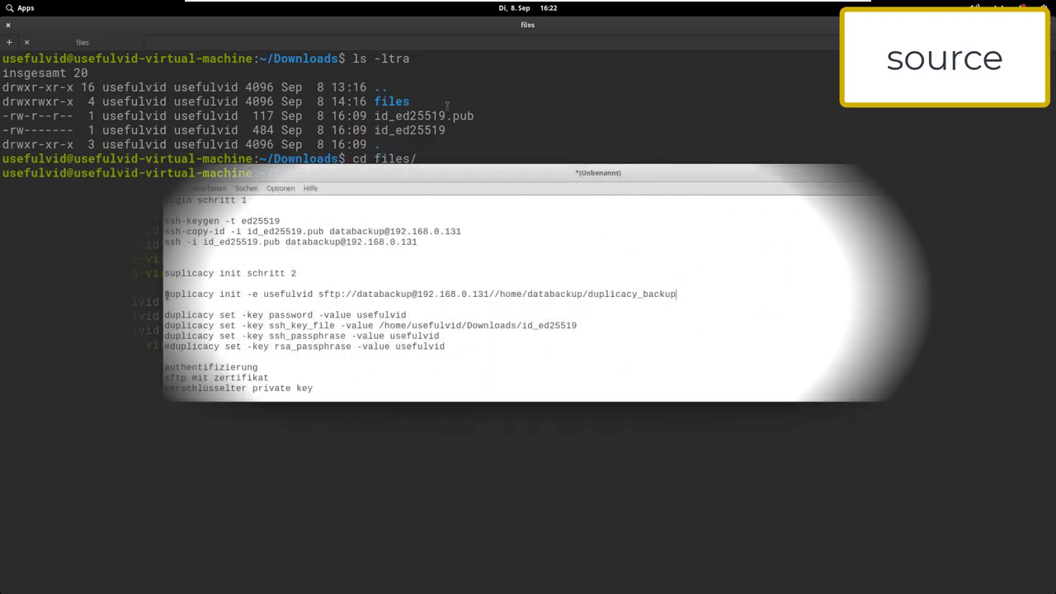
- Paste the duplicacy init command, add '_' to make snapshot id usefulv_id, and run it
left_click_drag(164, 293, 672, 288)
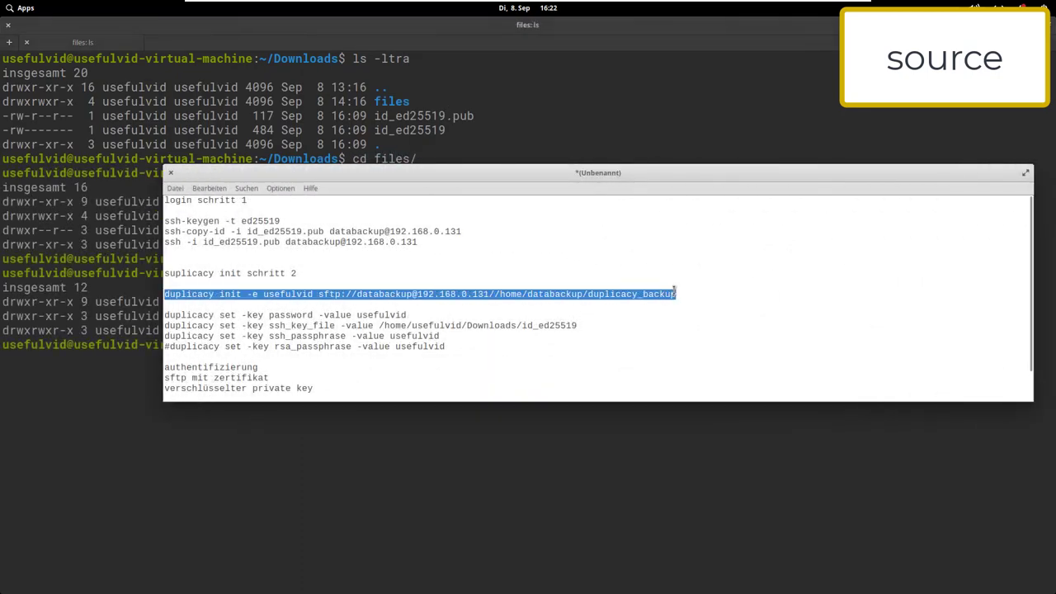
left_click(537, 463)
right_click(486, 363)
left_click(521, 401)
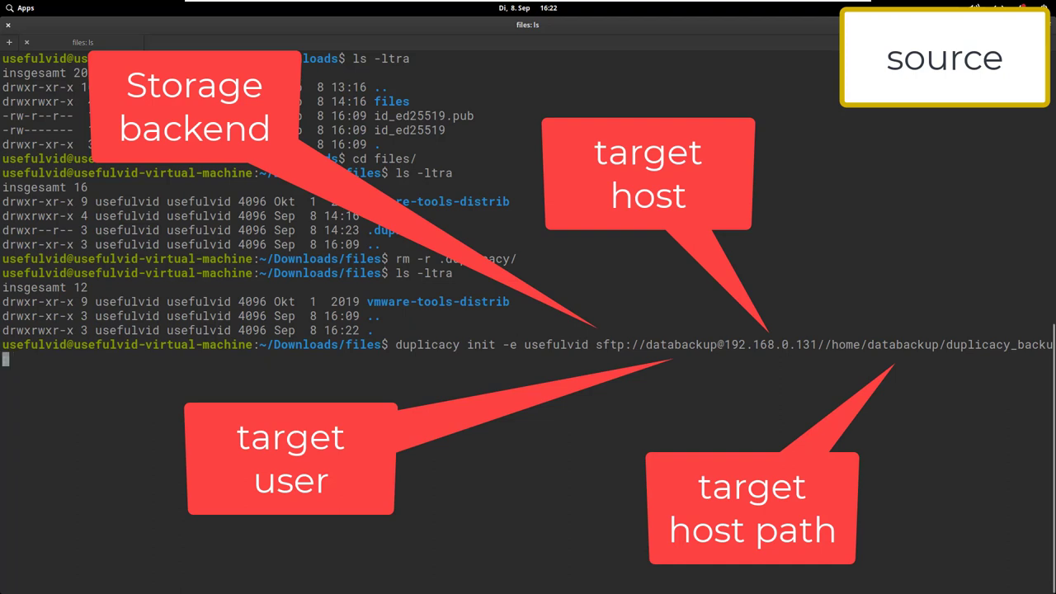
key("Left")
key("Left")
key("Left")
key("Left")
key("Left")
key("Left")
key("Left")
key("Left")
key("Left")
key("Left")
key("Left")
key("Left")
key("Left")
key("Left")
key("Left")
key("Left")
key("Left")
key("Left")
key("Left")
key("Left")
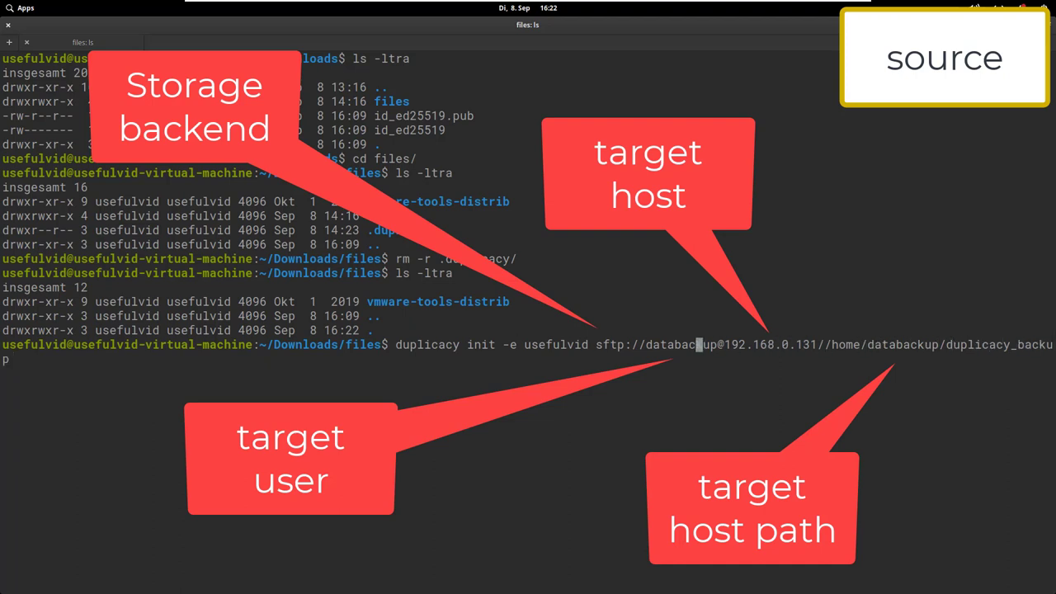
key("Left")
key("Left")
key("Left")
key("Left")
key("Left")
key("Left")
key("Left")
key("Left")
key("Left")
key("Left")
key("Left")
key("Left")
key("Left")
key("Left")
key("Left")
key("Left")
key("Left")
key("Left")
key("Left")
key("Left")
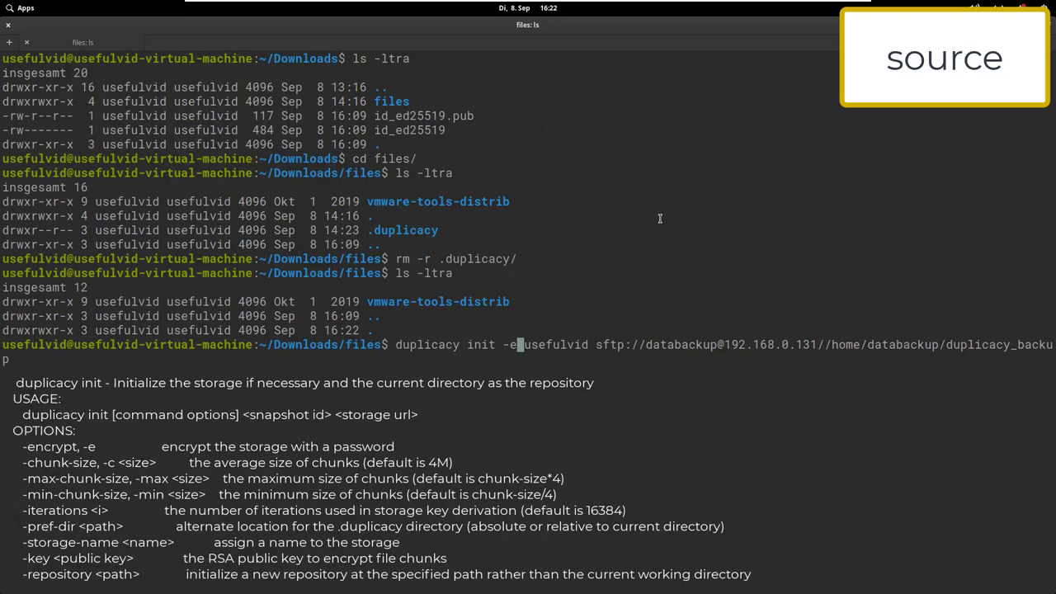
key("Right")
key("Right")
key("Right")
key("Right")
key("Right")
key("Right")
key("Right")
key("Right")
key("Right")
key("Left")
key("Left")
type("_")
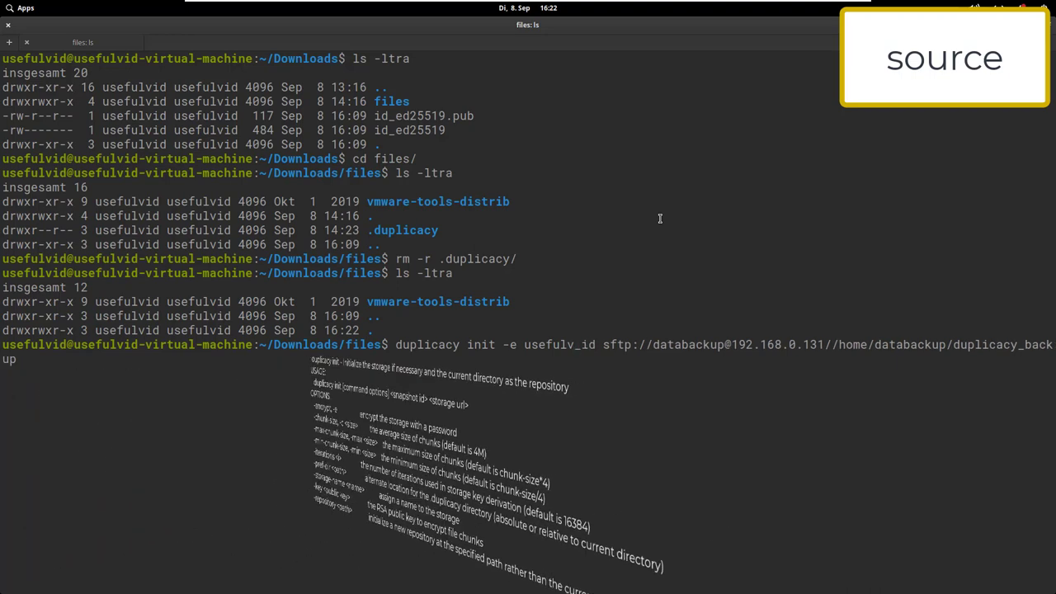
key("End")
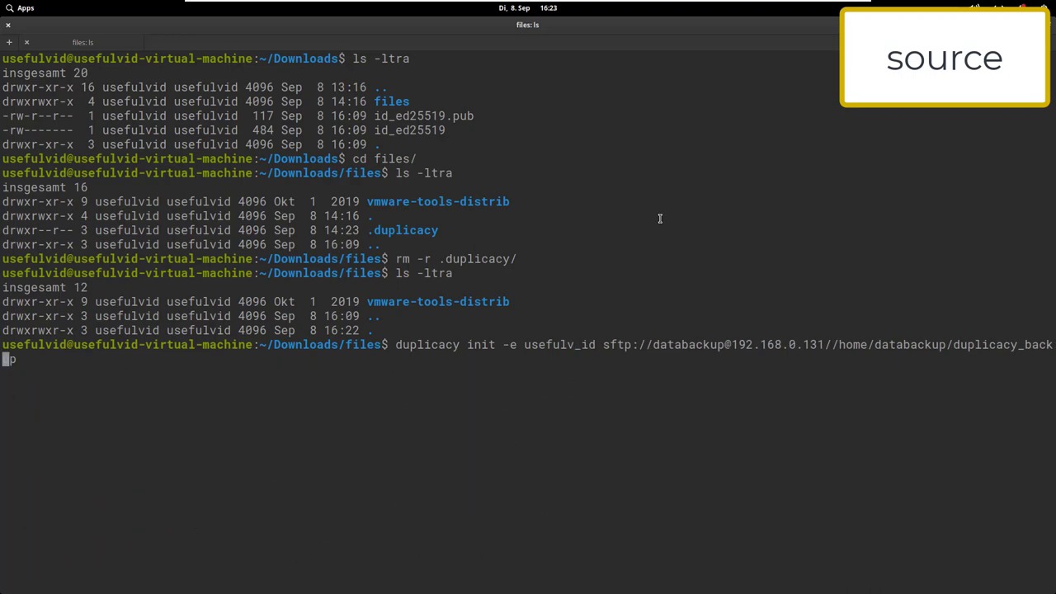
key("Return")
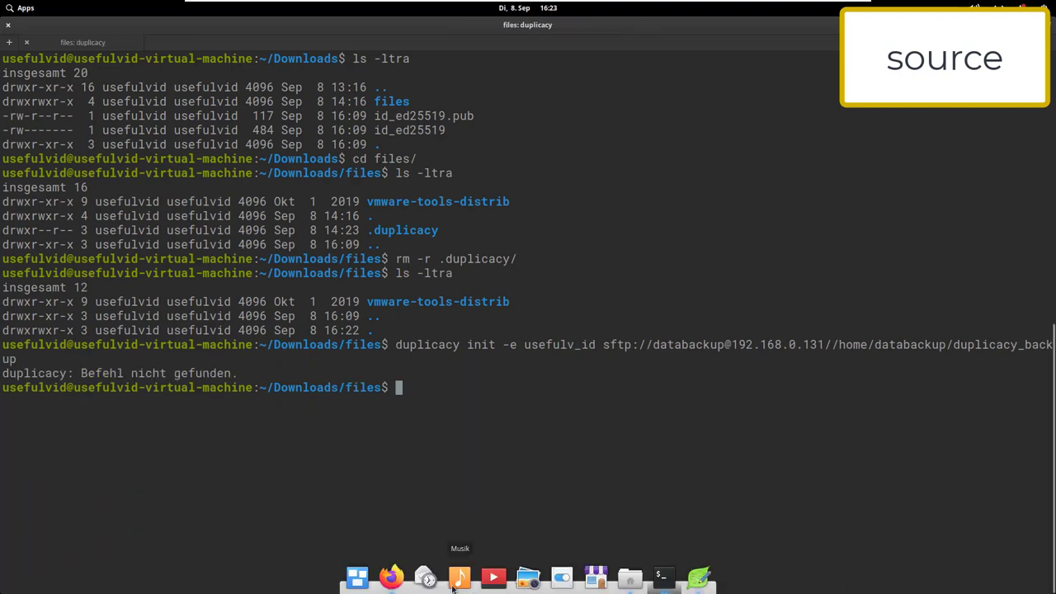
- Download and save duplicacy_linux_x64_2.6.2 from the v2.6.2 GitHub release page in Firefox
left_click(391, 576)
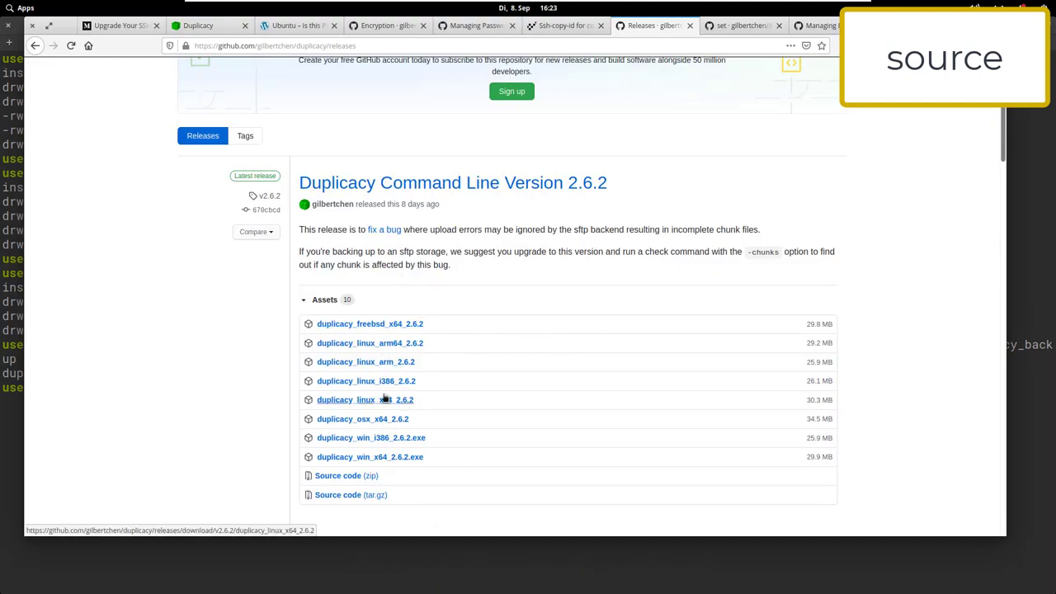
left_click(397, 402)
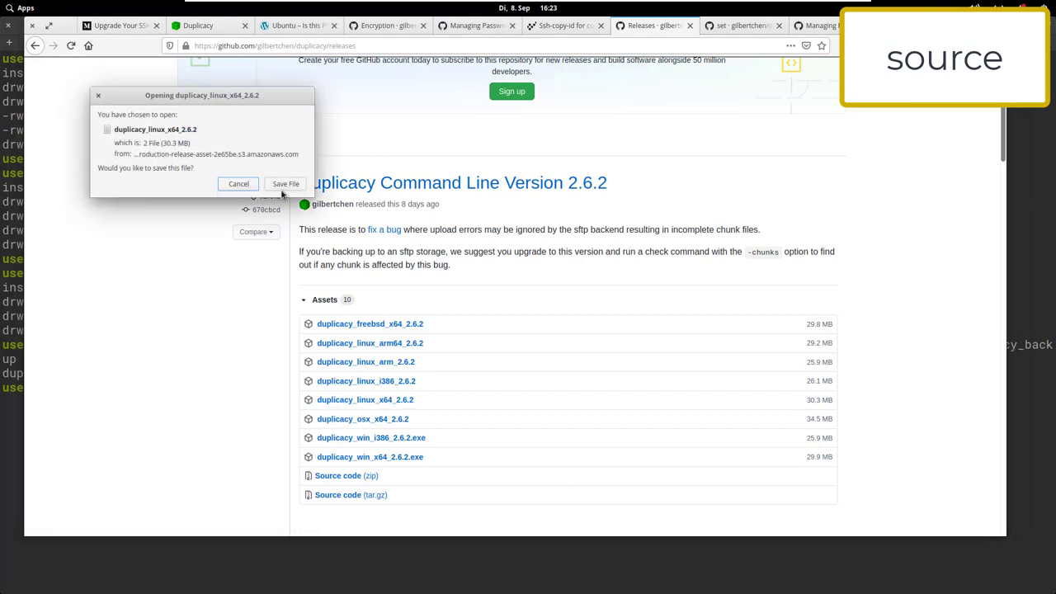
left_click(283, 185)
- Go up to the Downloads folder and list it to locate the downloaded duplicacy binary
key("alt+Tab")
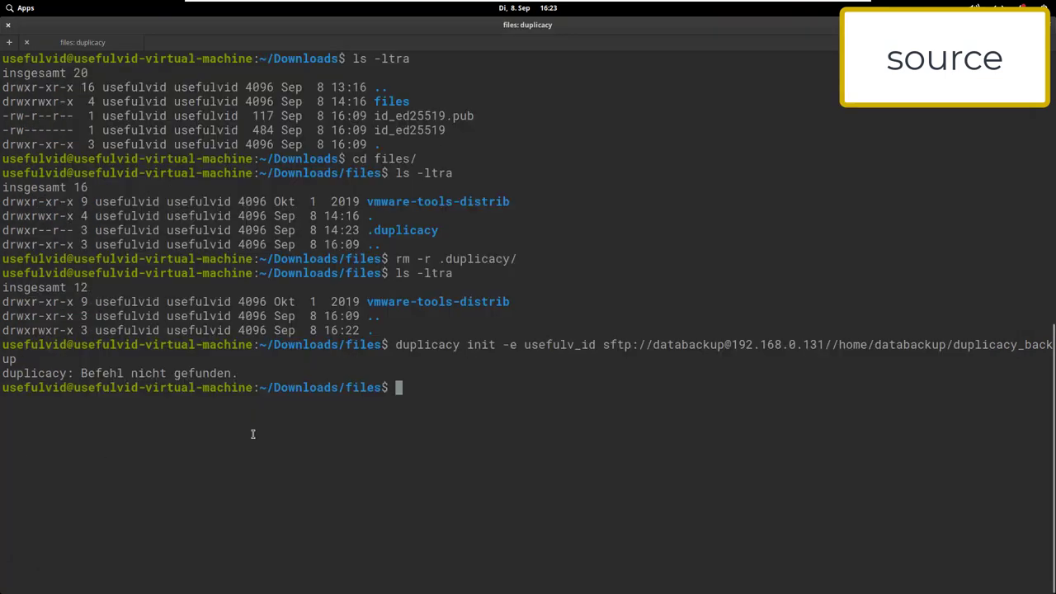
type("cd ..")
key("Return")
type("ls -l")
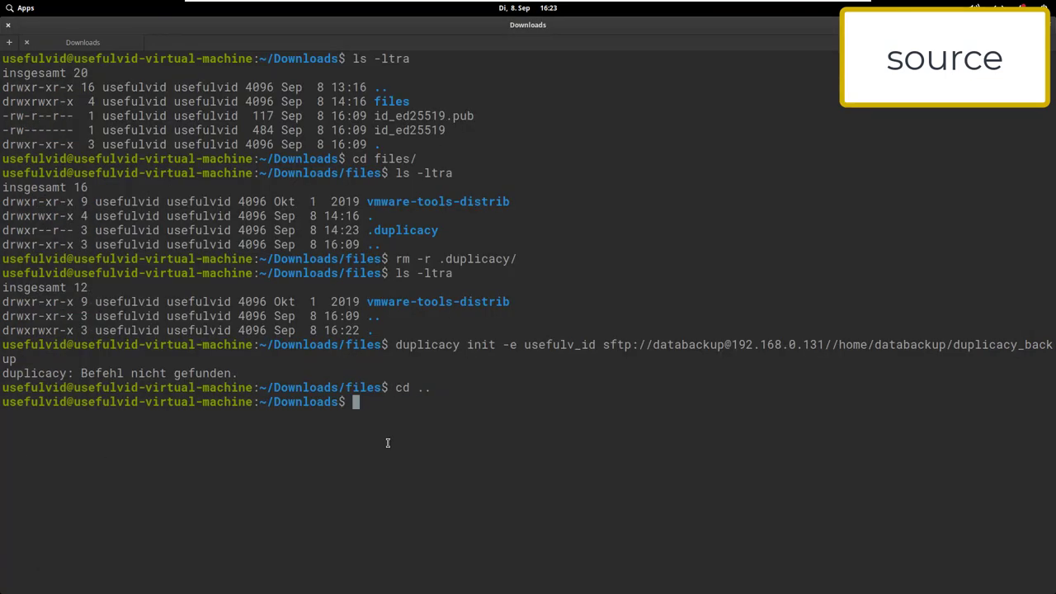
type("tra")
key("Return")
- Move duplicacy_linux_x64_2.6.2 to /usr/sbin/duplicacy with sudo and make it executable with chmod +x
type("sudo mv duplicacy_linux_x64_2.6.2 ")
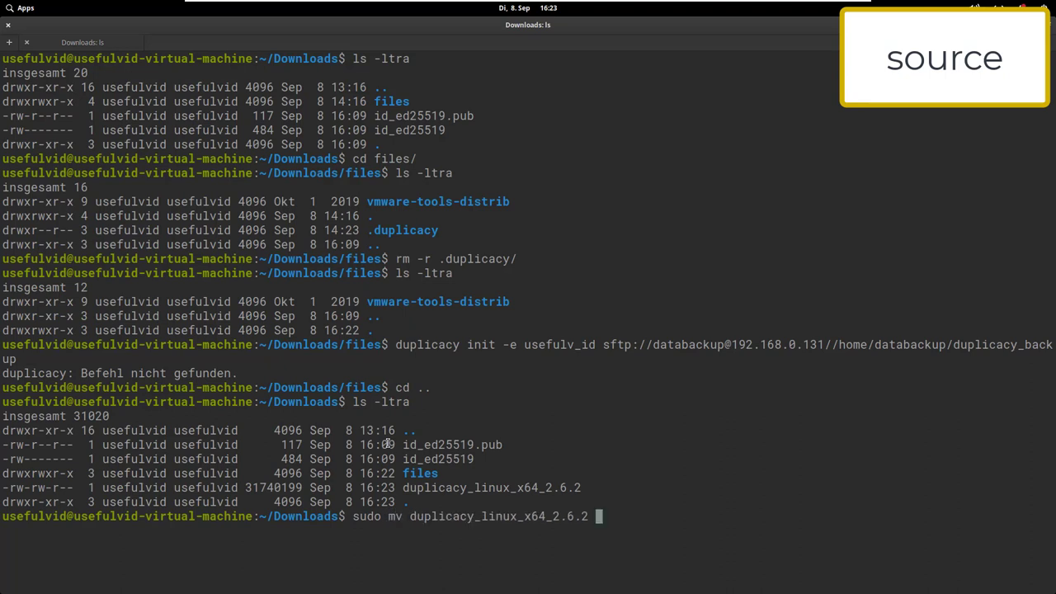
type("/usr/sbin/dupli")
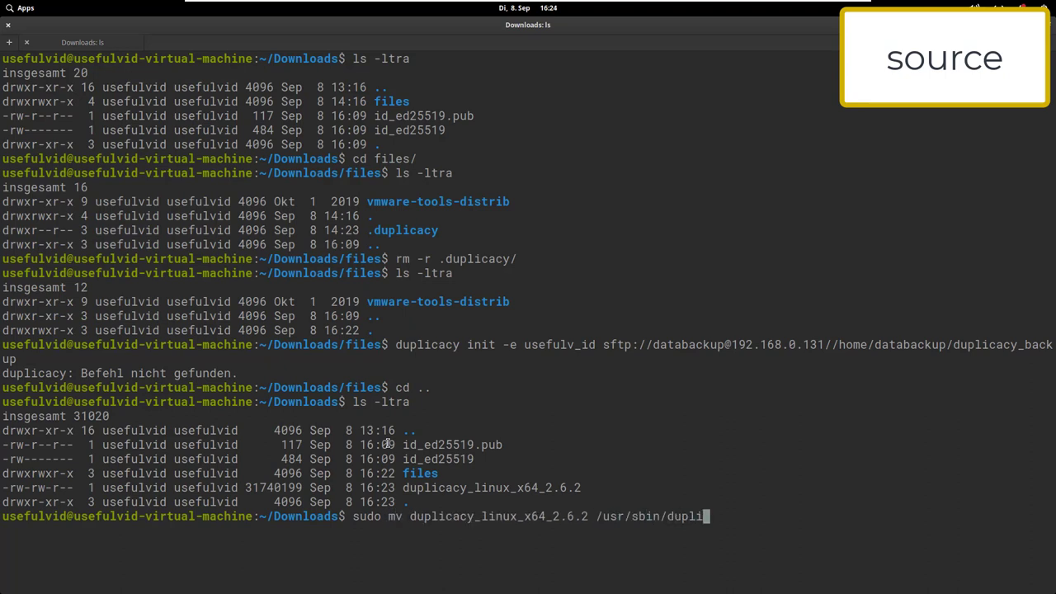
type("cacy")
key("Return")
type("********")
key("Return")
type("chmod ")
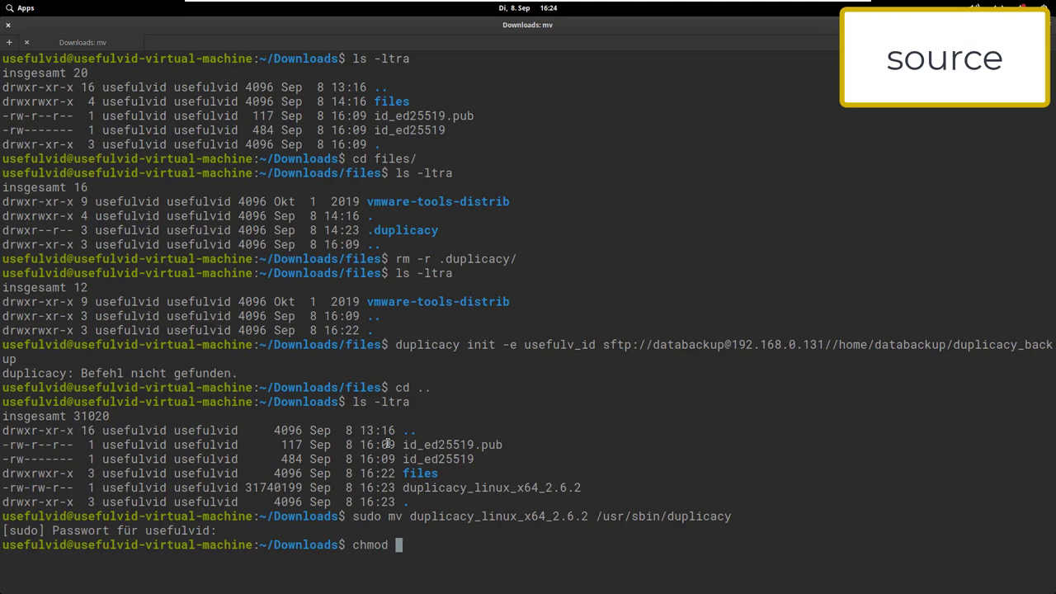
type("+x /usr/sbin/duplicacy")
key("Return")
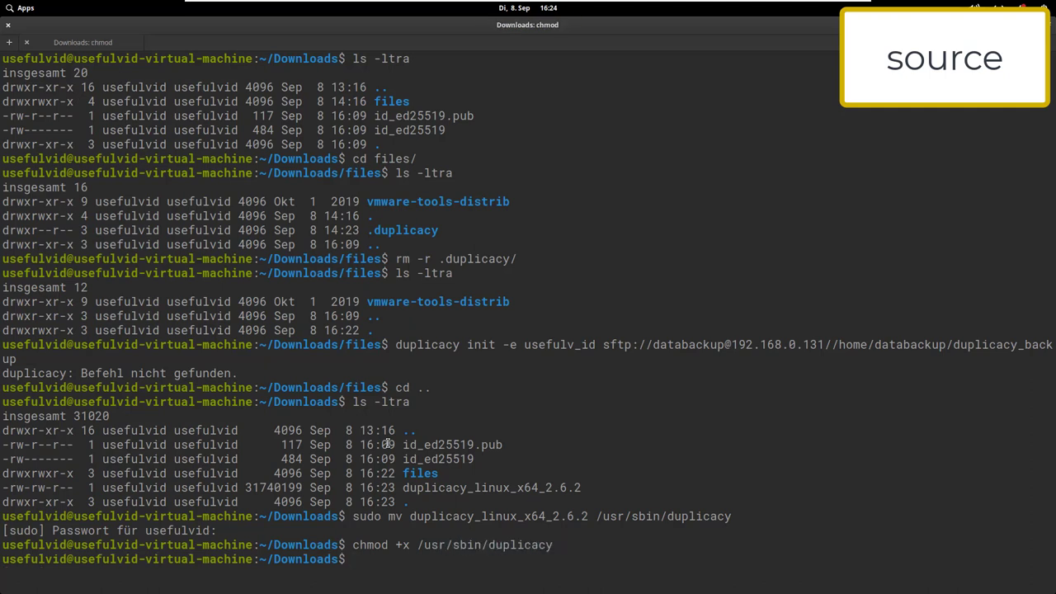
- Change back into the files folder
type("cd files/")
key("Return")
key("Up")
key("Up")
key("Up")
key("Up")
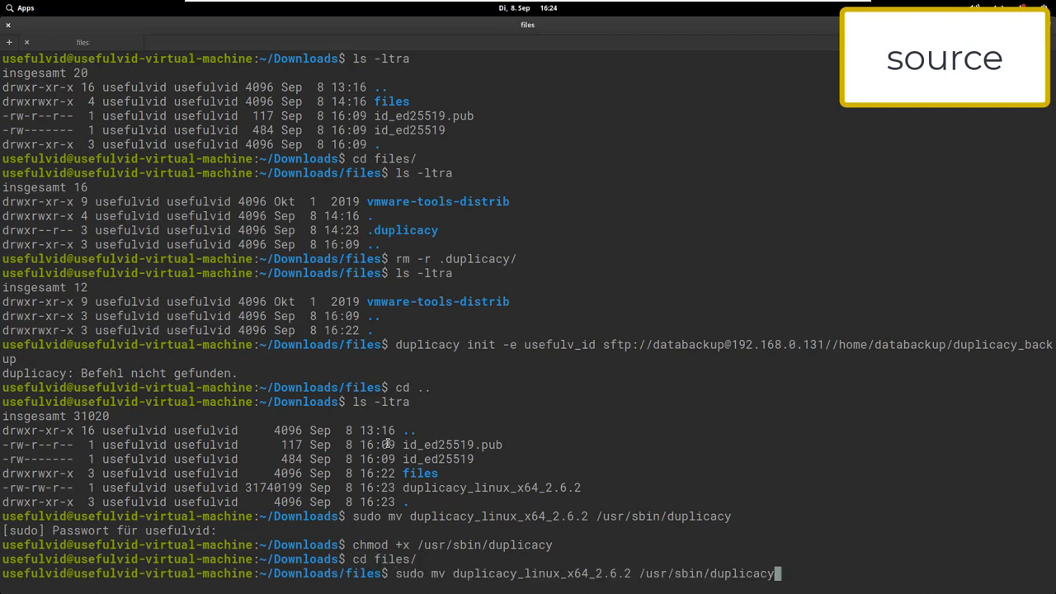
- Rerun the earlier duplicacy init -e command for the Pi's sftp storage, entering the SSH and storage passwords
key("Up")
key("Up")
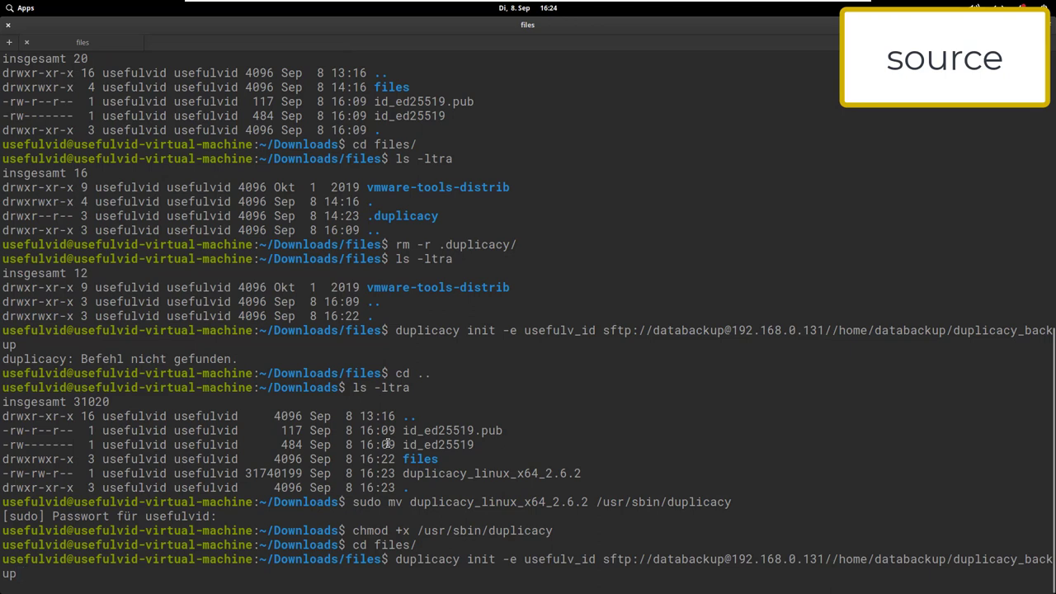
key("Return")
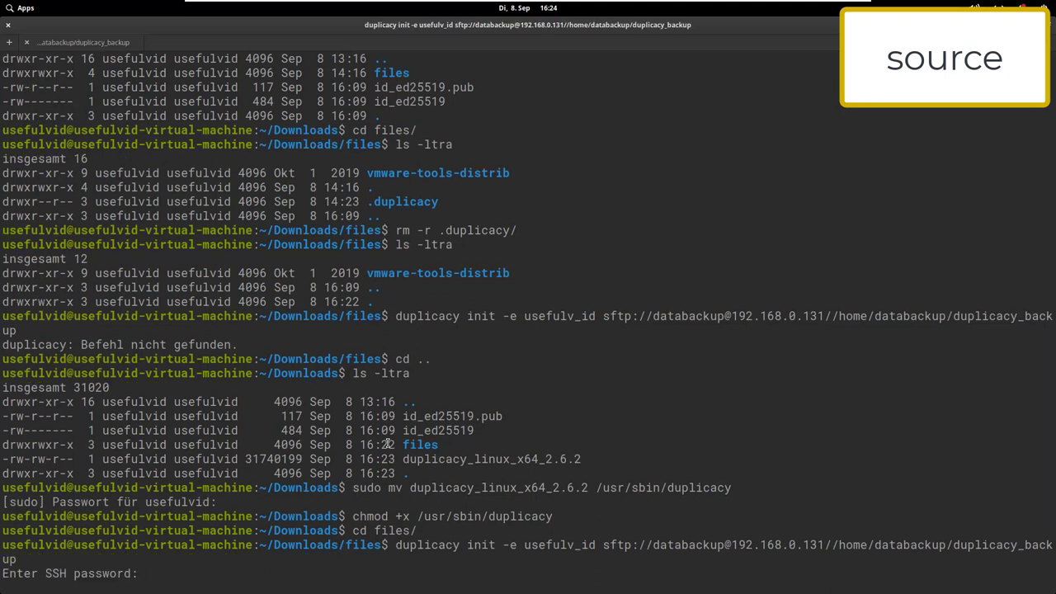
type("*********")
key("Return")
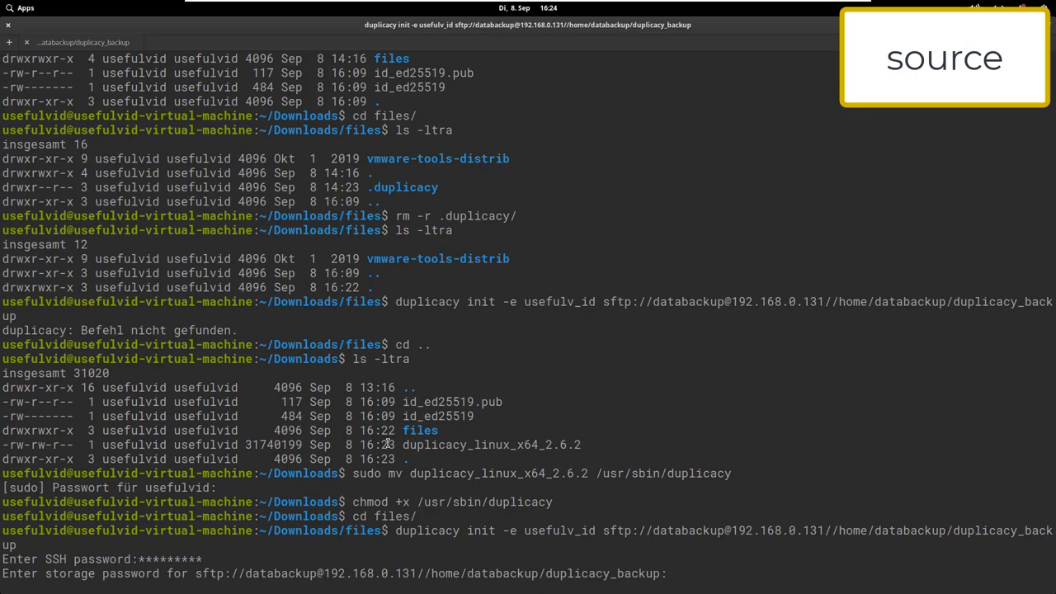
type("*********")
key("Return")
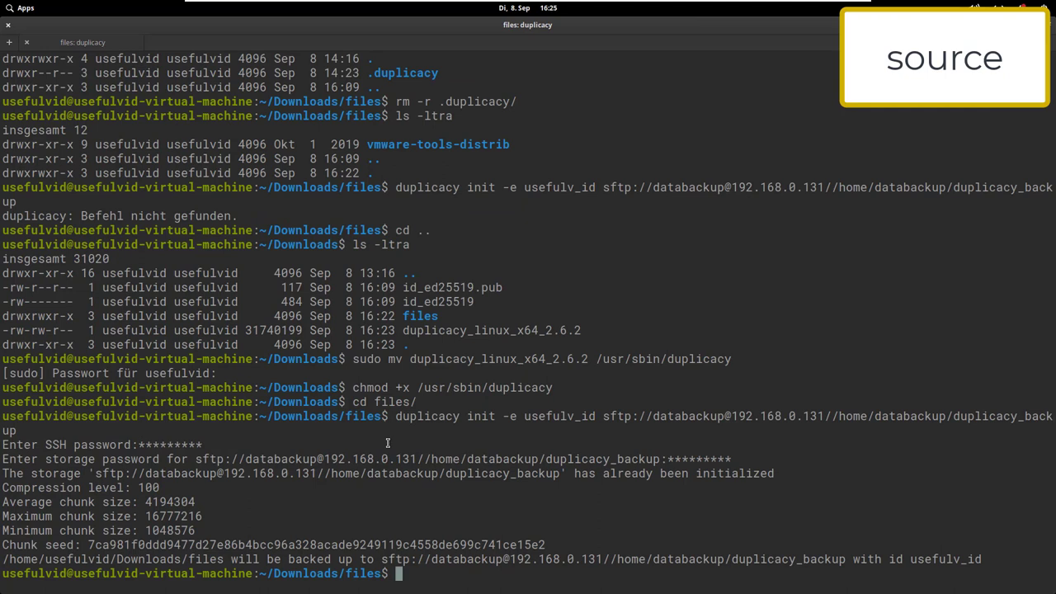
- Run duplicacy backup, supplying the SSH and storage passwords, to complete revision 1
type("duplicacy backup")
key("Return")
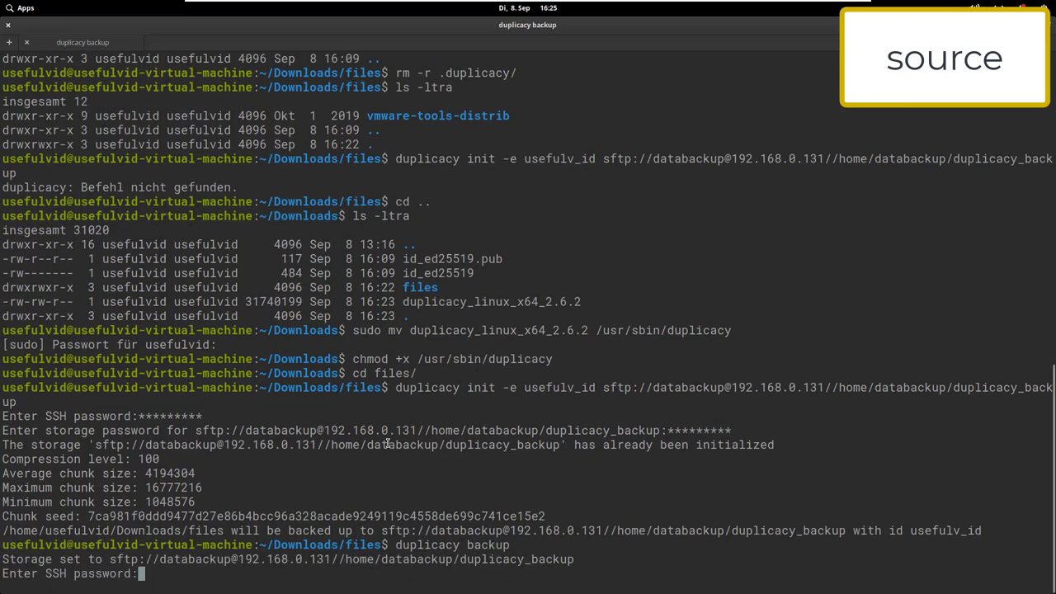
type("*********")
key("Return")
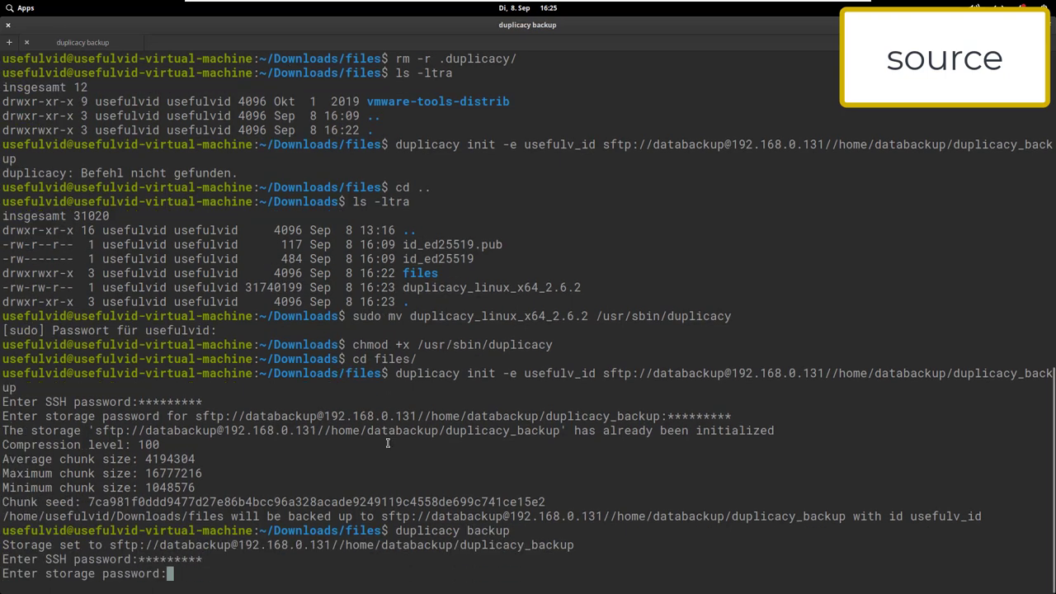
type("*********")
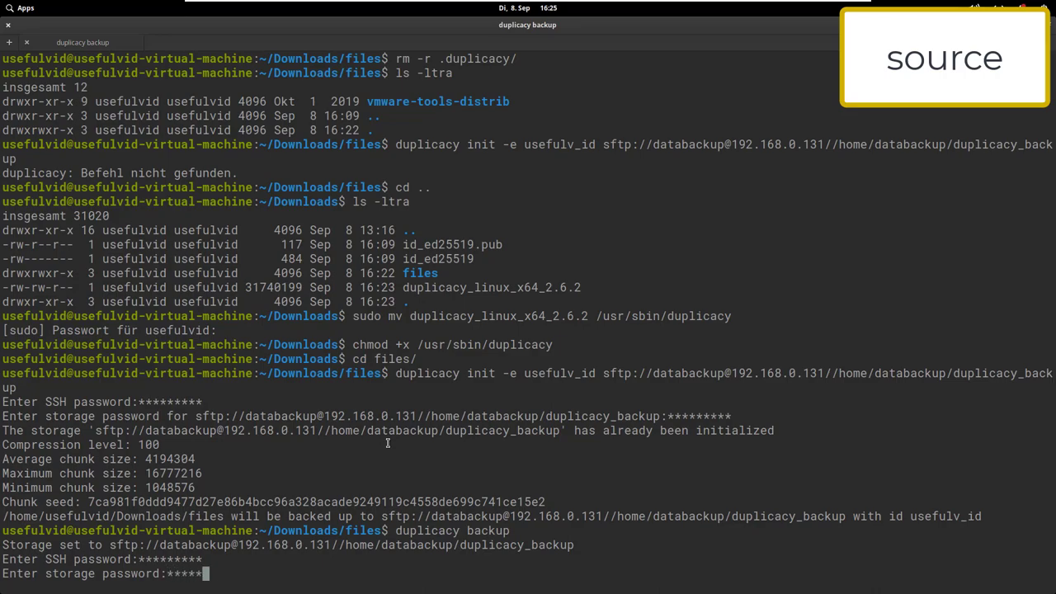
key("Return")
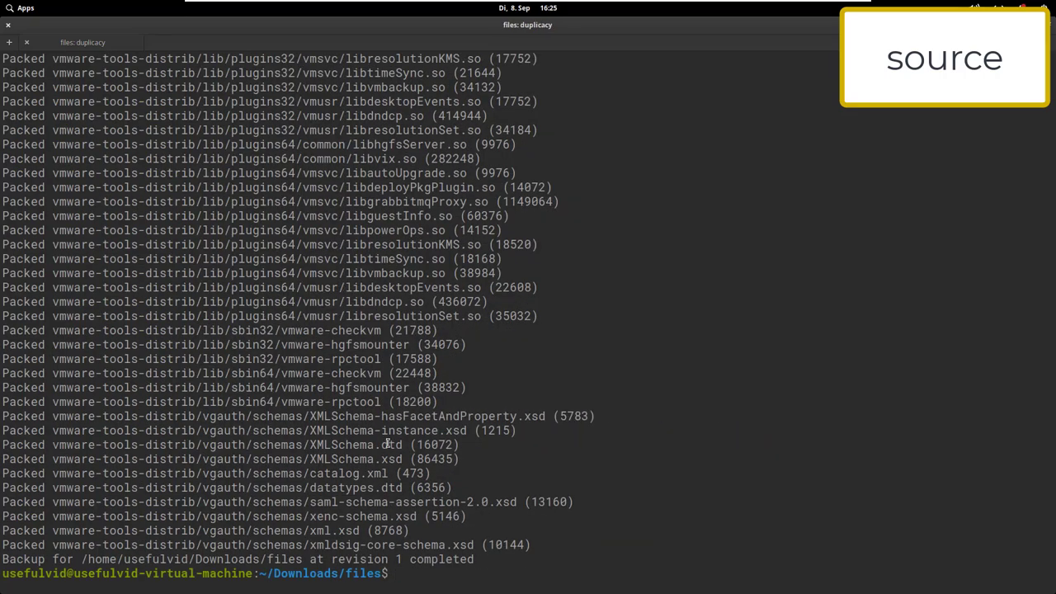
- Copy the duplicacy set command for the storage password from the notes and run it in the terminal
left_click(699, 577)
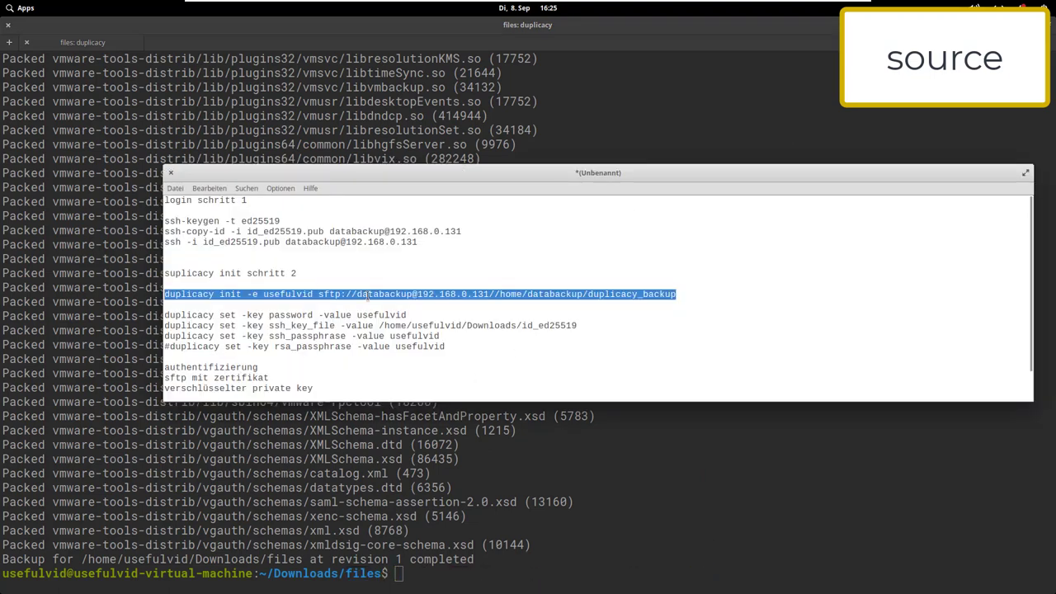
left_click(171, 314)
left_click_drag(171, 314, 296, 336)
left_click(296, 336)
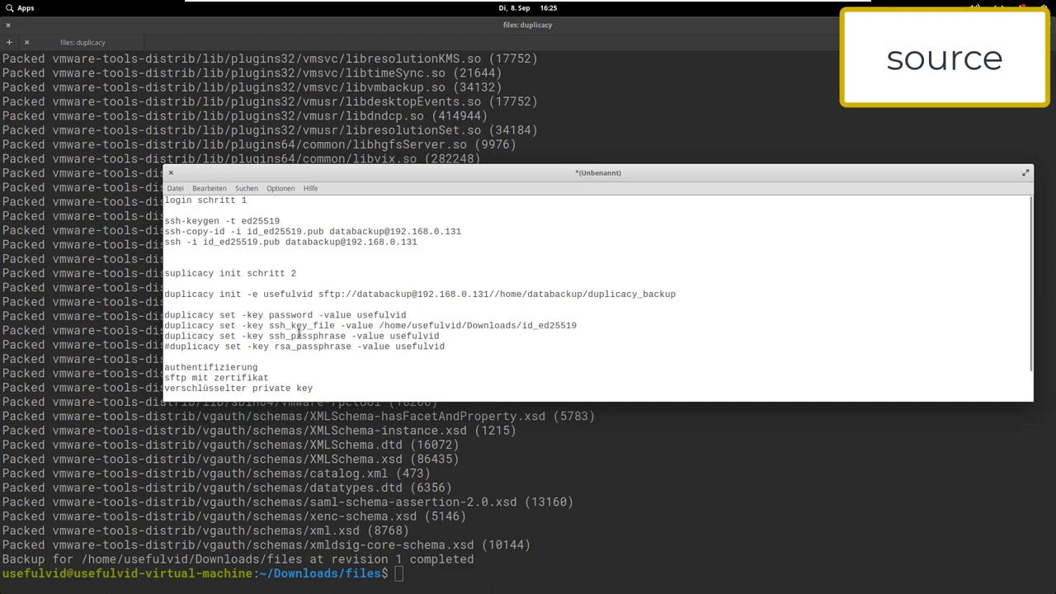
triple_click(420, 312)
left_click_drag(412, 314, 164, 315)
key("ctrl+c")
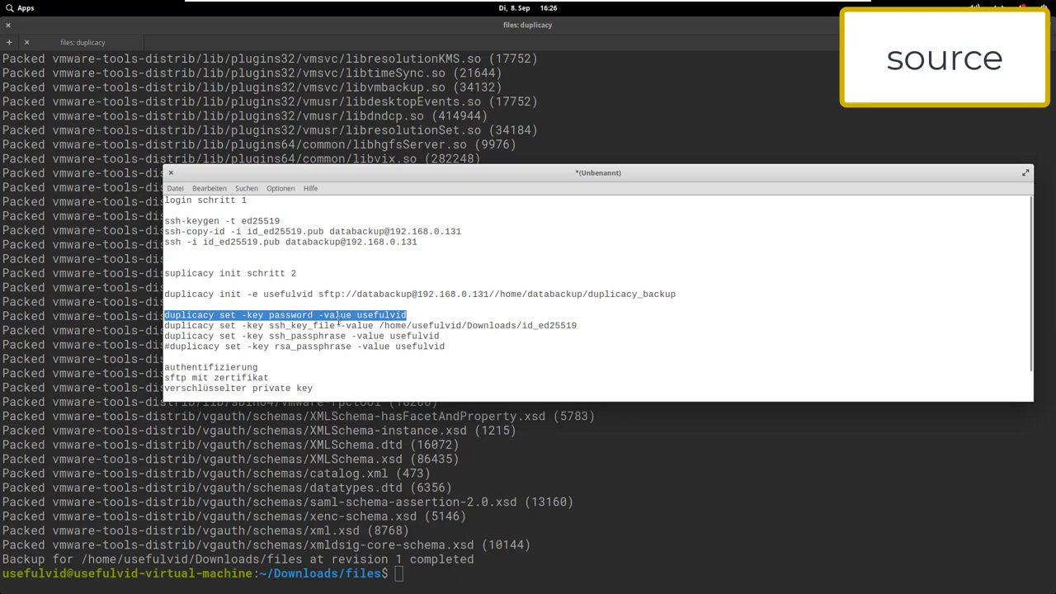
left_click(616, 520)
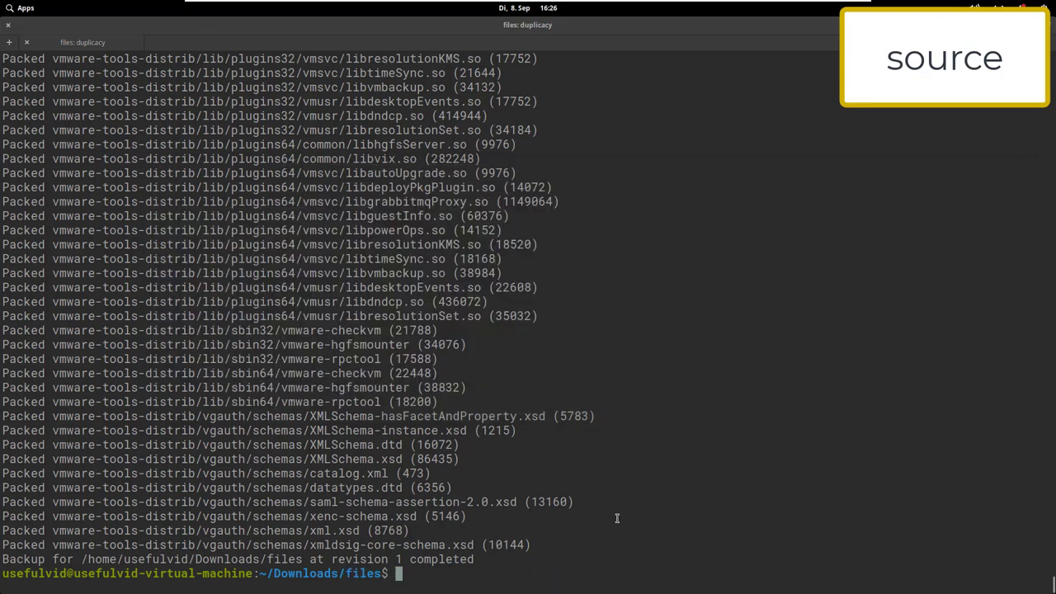
right_click(617, 521)
left_click(645, 454)
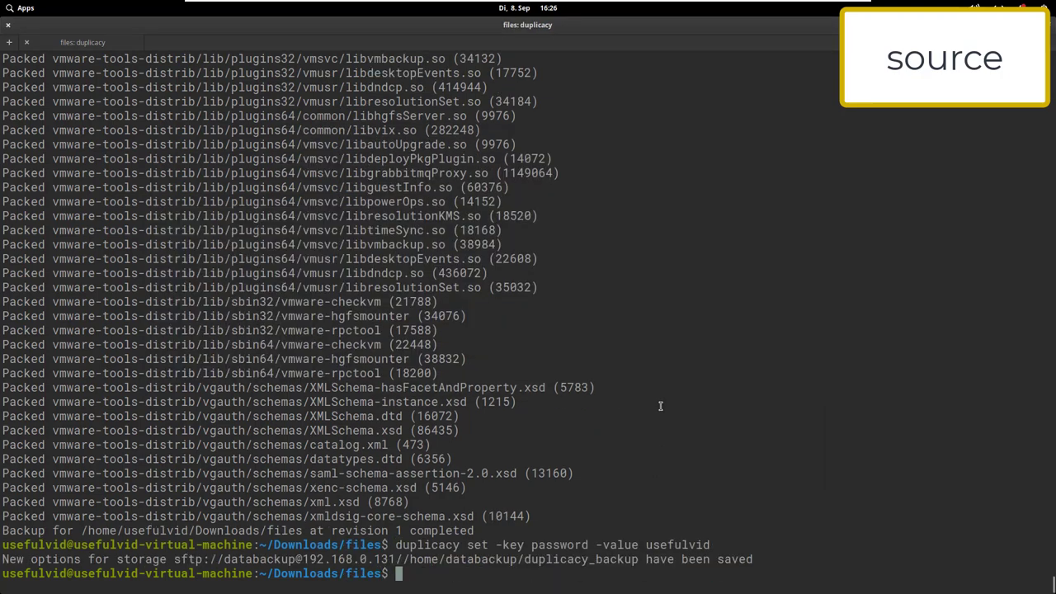
- Inspect the hidden .duplicacy folder and its preferences file, then return to the files folder
type("ls -ltra")
key("Return")
type("cd .d")
key("Tab")
key("Return")
type("ls -ltra")
key("Return")
type("cat pr")
key("Tab")
key("Return")
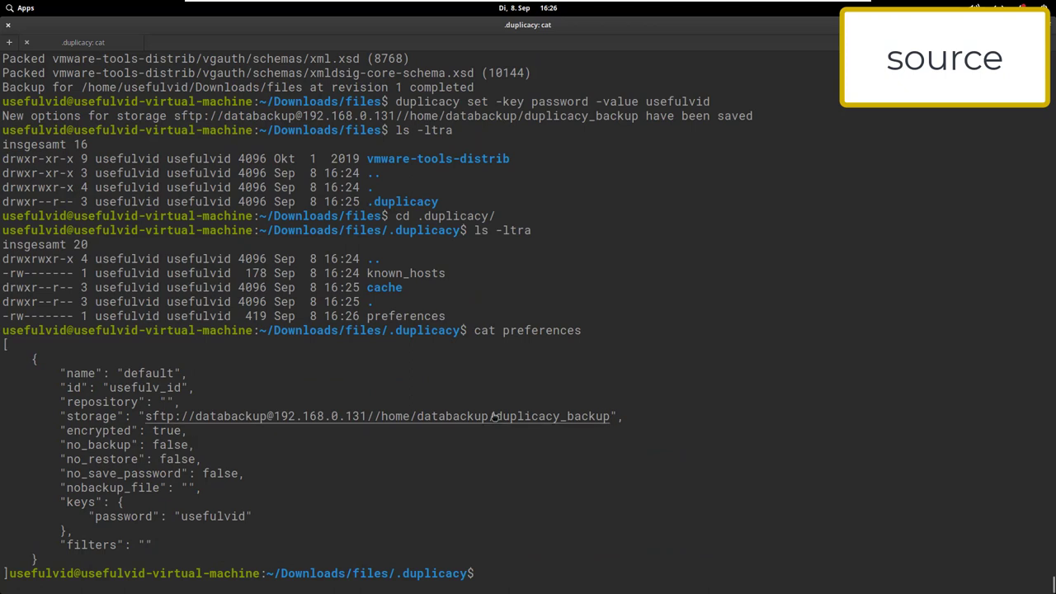
type("cd ..")
key("Return")
- Copy and run the duplicacy set commands for ssh_key_file and ssh_passphrase from the notes
key("alt+Tab")
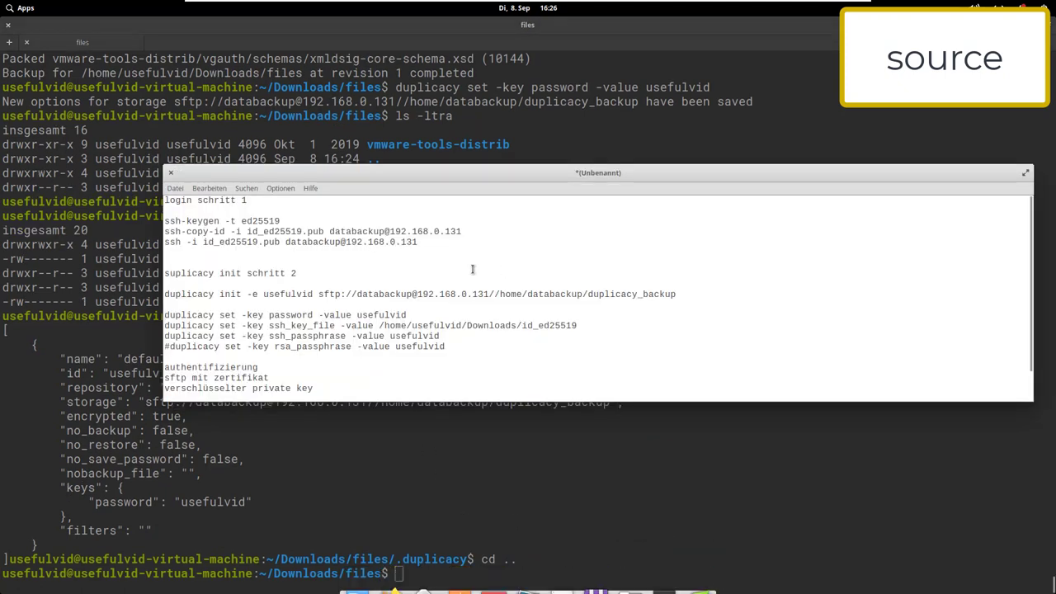
left_click_drag(585, 325, 164, 325)
key("ctrl+c")
key("alt+Tab")
key("ctrl+shift+v")
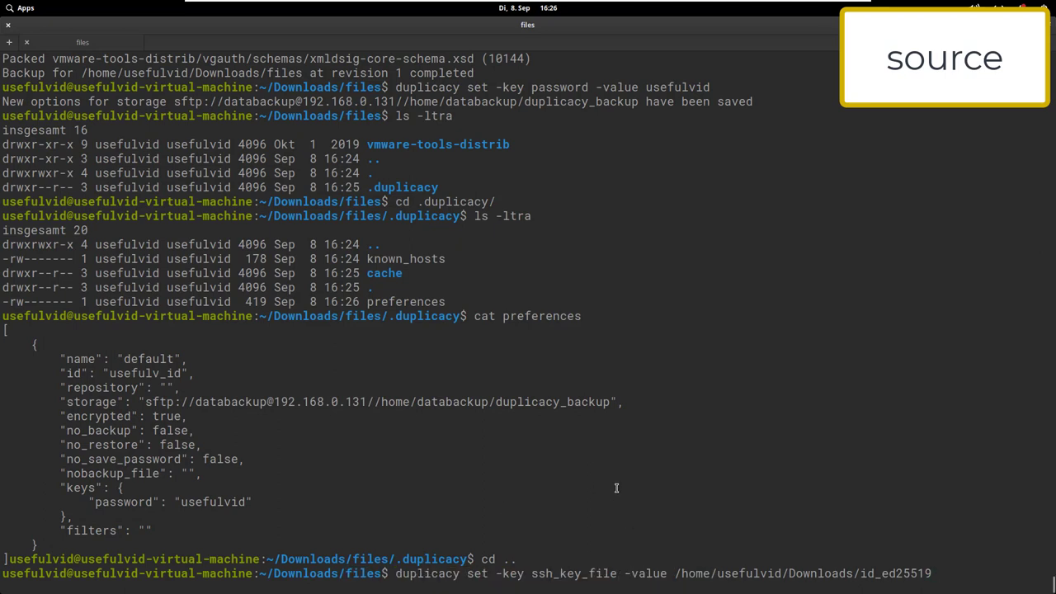
key("Return")
key("alt+Tab")
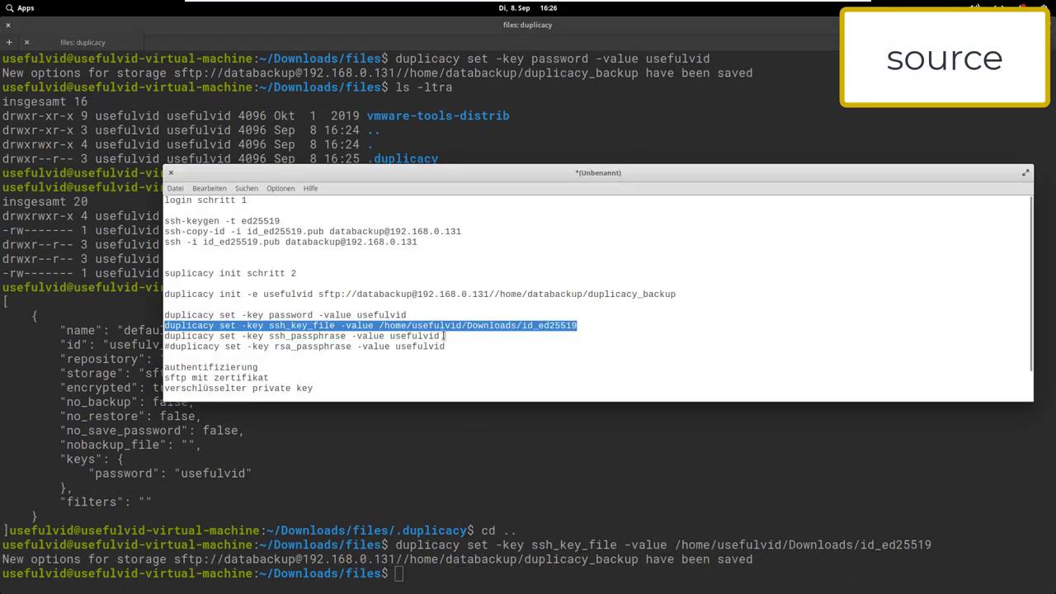
left_click_drag(440, 336, 164, 336)
key("ctrl+c")
key("alt+Tab")
key("ctrl+shift+v")
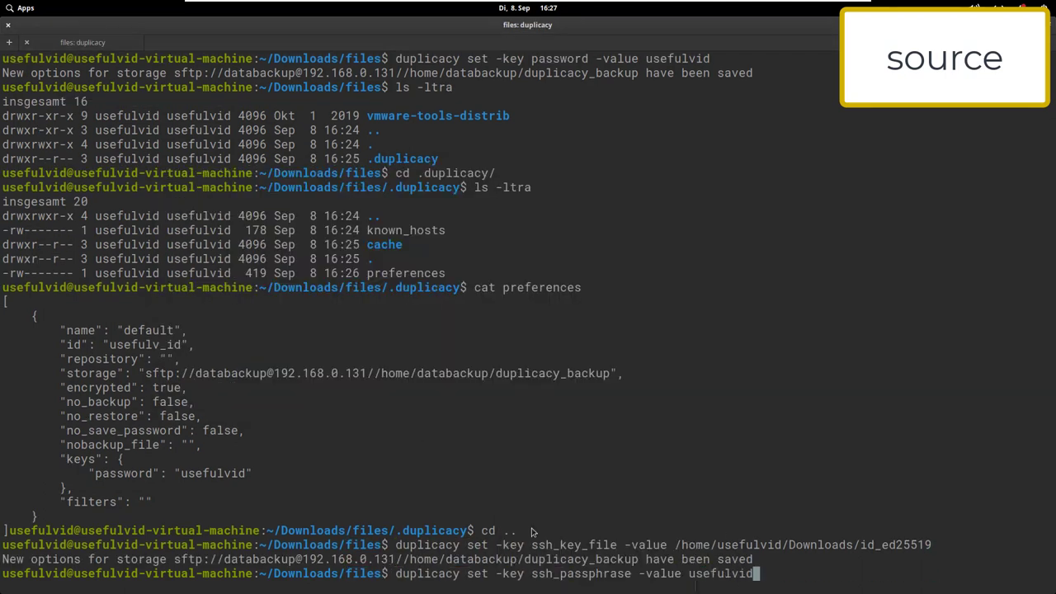
key("Return")
- Enter .duplicacy and cat preferences to confirm the password, ssh_key_file and ssh_passphrase keys
type("cd .duplicacy/")
key("Return")
type("ls -ltra")
key("Return")
type("cat preferences")
key("Return")
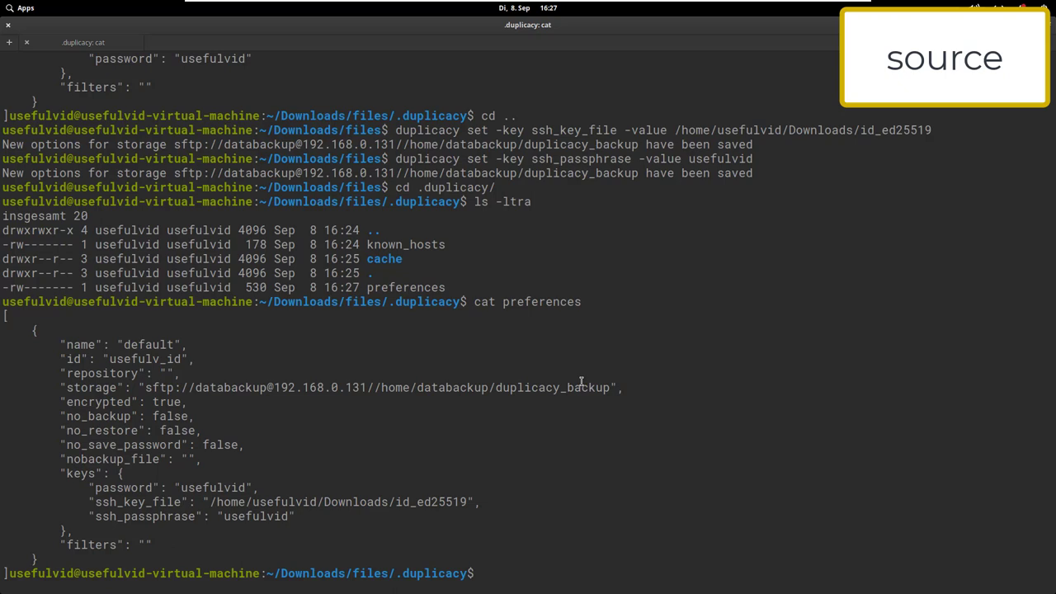
- From the files folder, run duplicacy backup again, which finishes revision 2 with no password prompts
type("cd ..")
key("Return")
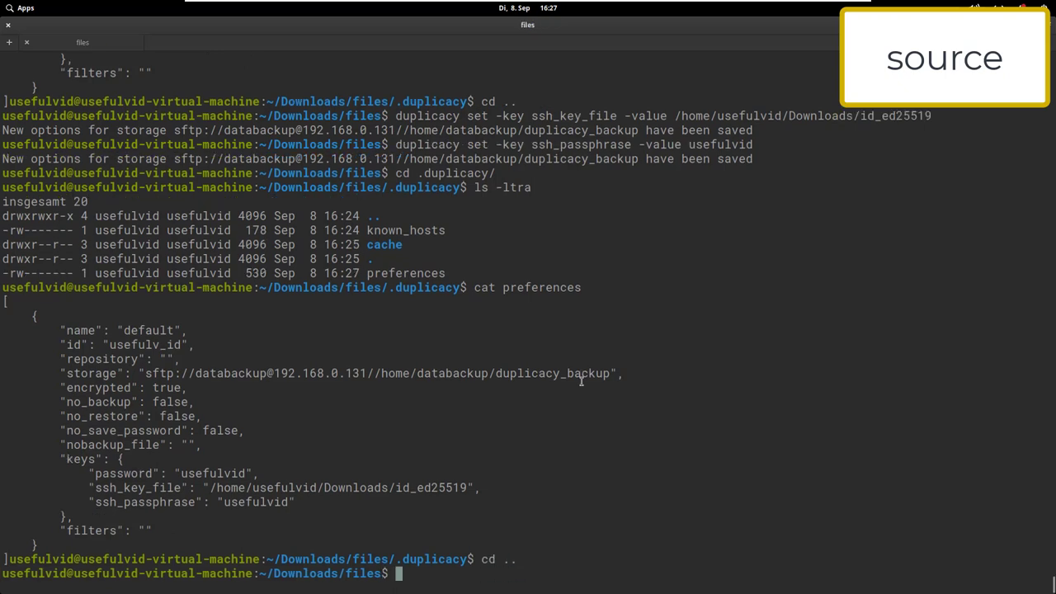
type("duplicacy backup")
key("Return")
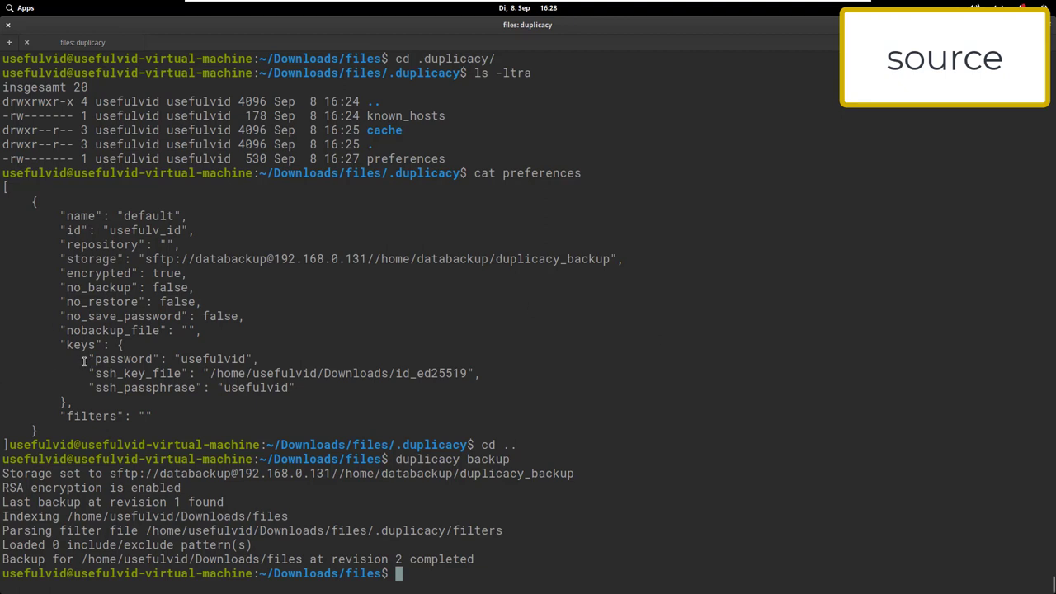
left_click_drag(84, 361, 262, 356)
left_click(262, 356)
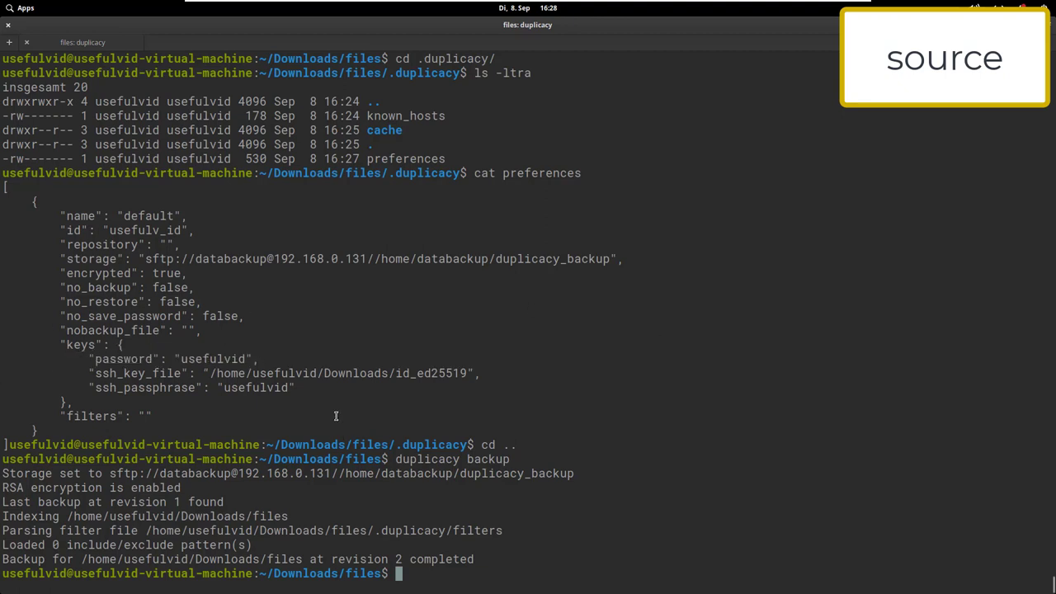